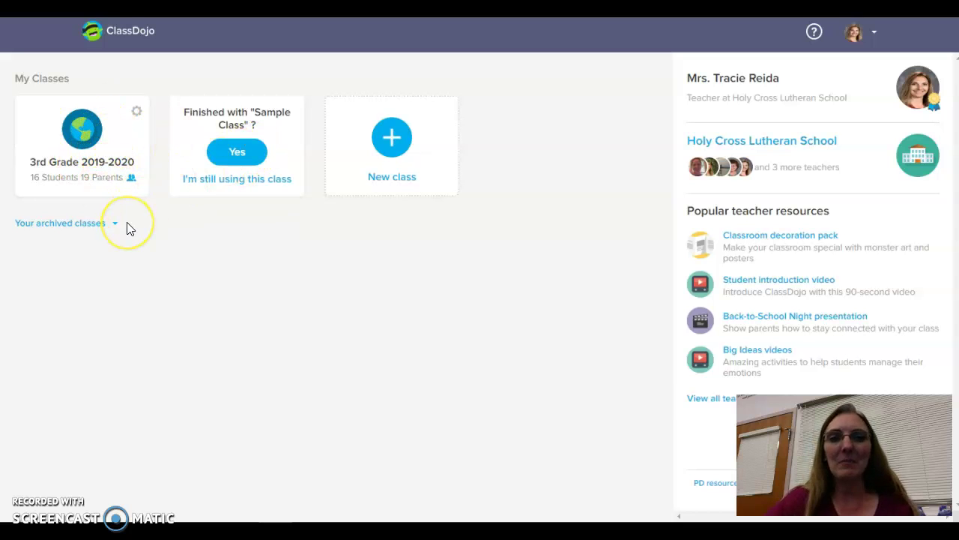
Keep the Sample Class in use instead of archiving it and open its classroom
{"action": "left_click", "coordinate": [250, 180]}
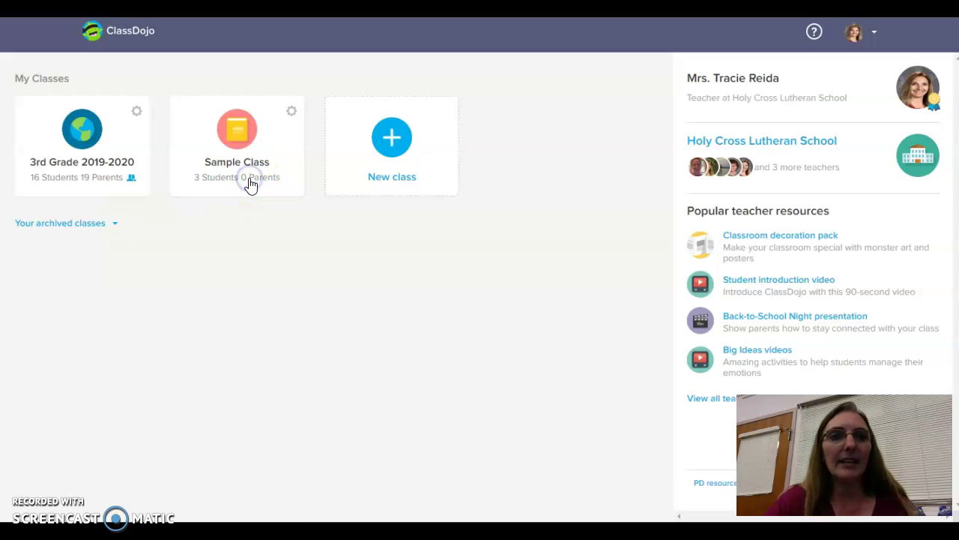
{"action": "left_click", "coordinate": [250, 141]}
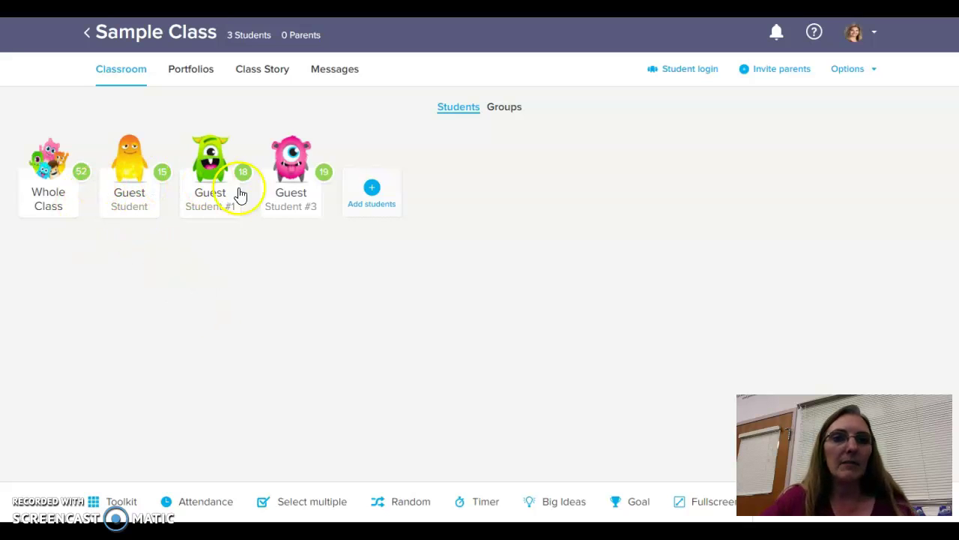
Review the positive skills for the whole class and award all students a point for Act Responsibly
{"action": "left_click", "coordinate": [58, 180]}
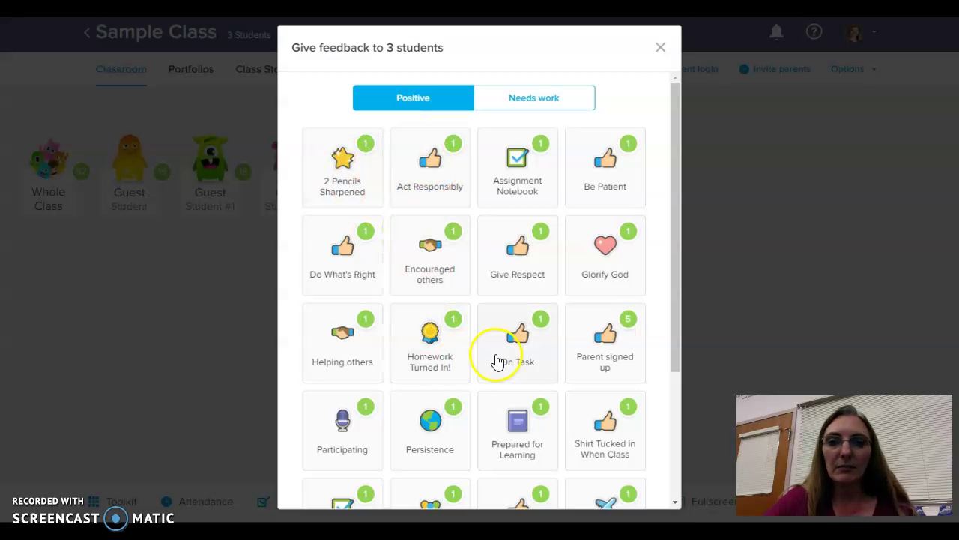
{"action": "left_click_drag", "start_coordinate": [677, 227], "coordinate": [675, 364]}
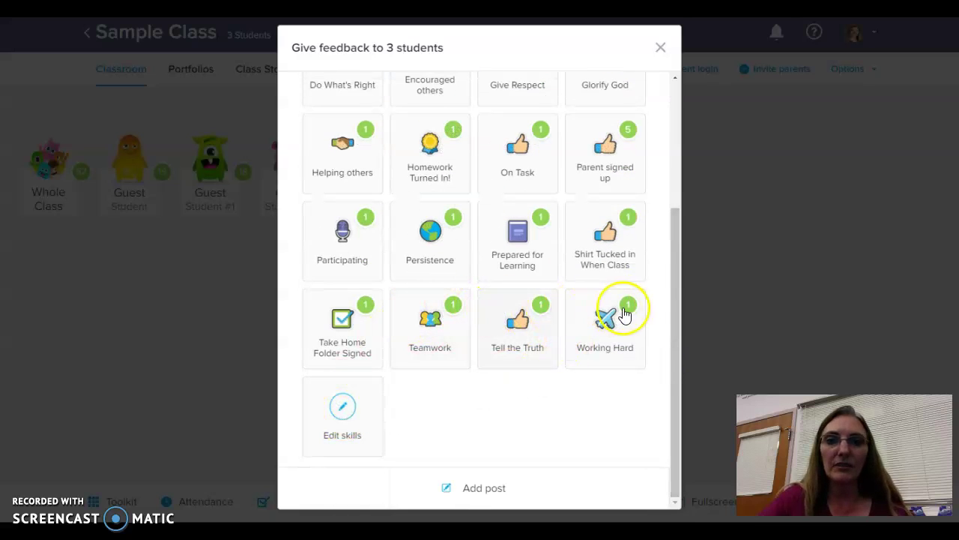
{"action": "left_click_drag", "start_coordinate": [675, 334], "coordinate": [662, 262]}
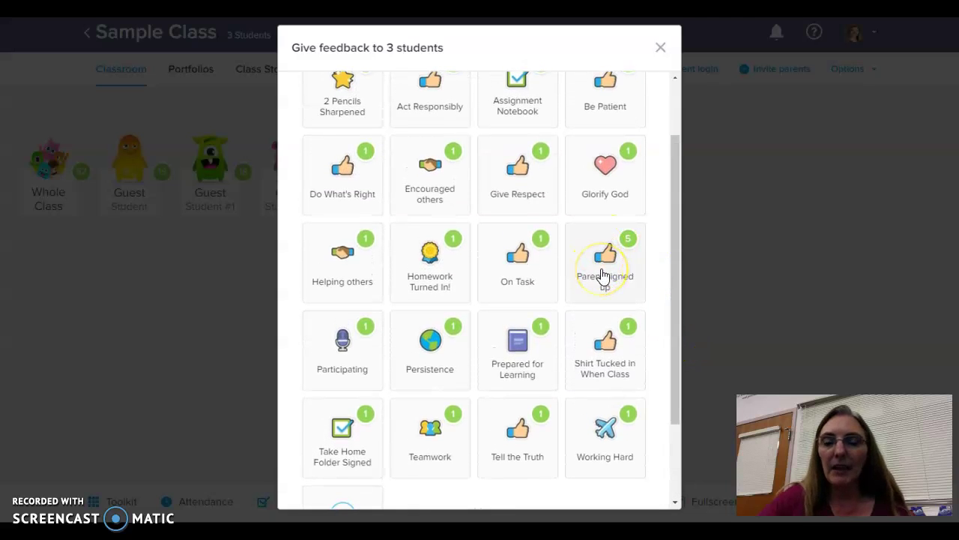
{"action": "left_click", "coordinate": [623, 244]}
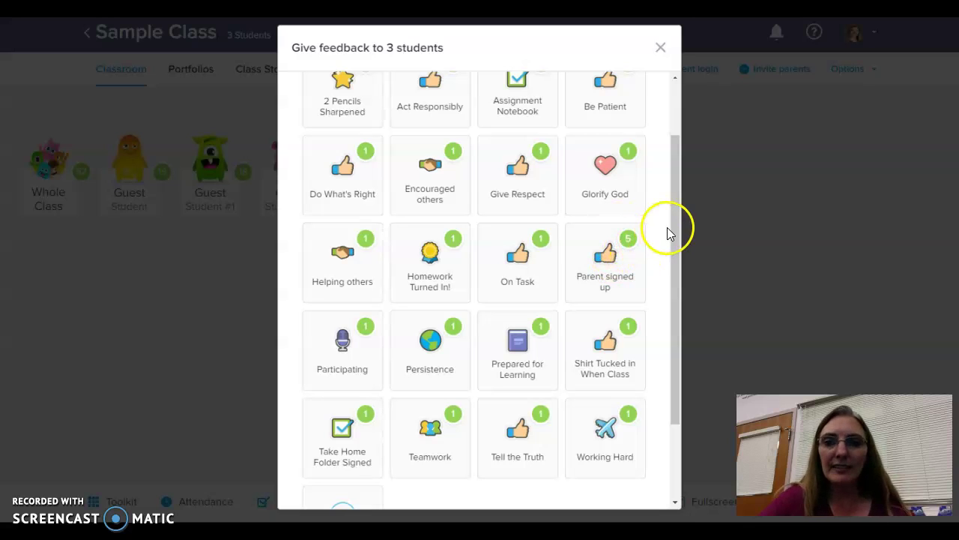
{"action": "left_click_drag", "start_coordinate": [679, 242], "coordinate": [670, 184]}
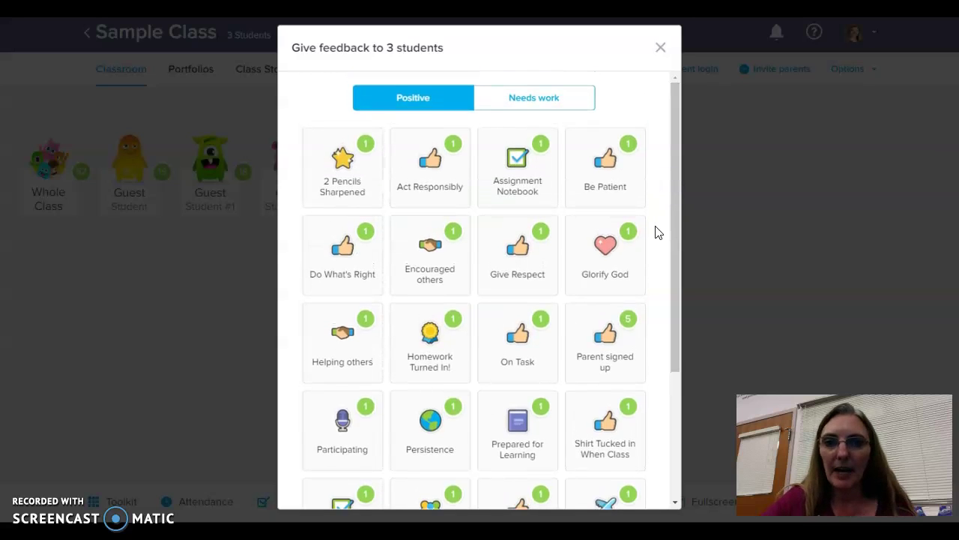
{"action": "left_click", "coordinate": [608, 247]}
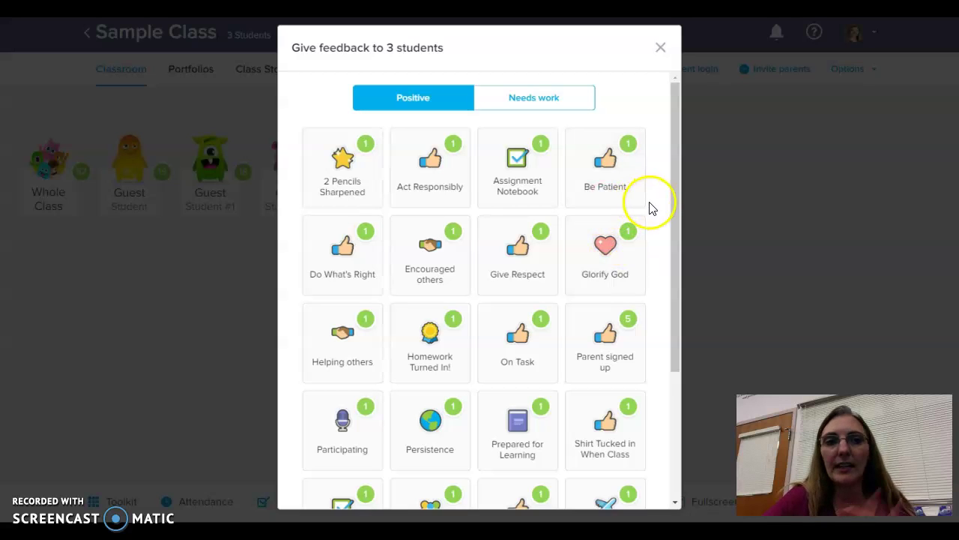
{"action": "left_click", "coordinate": [438, 175]}
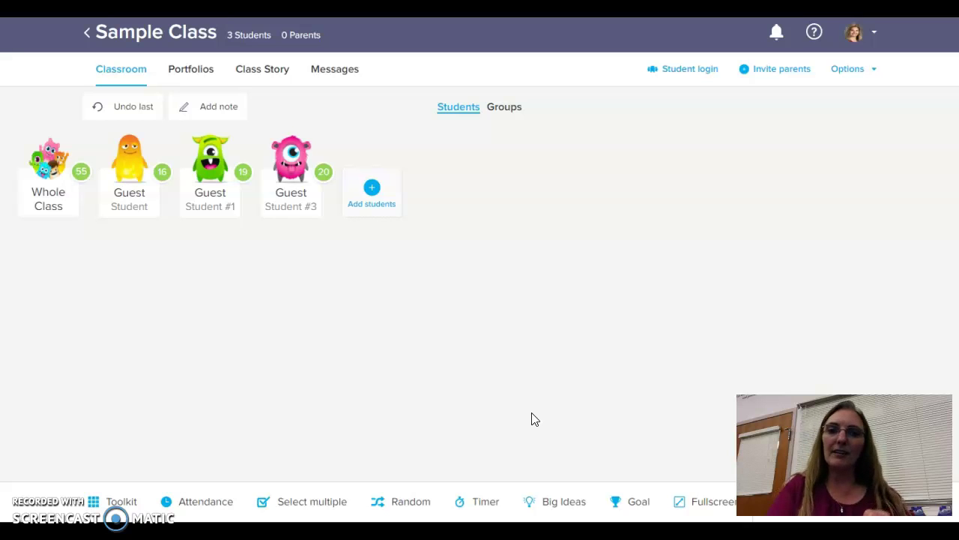
{"action": "left_click", "coordinate": [401, 368]}
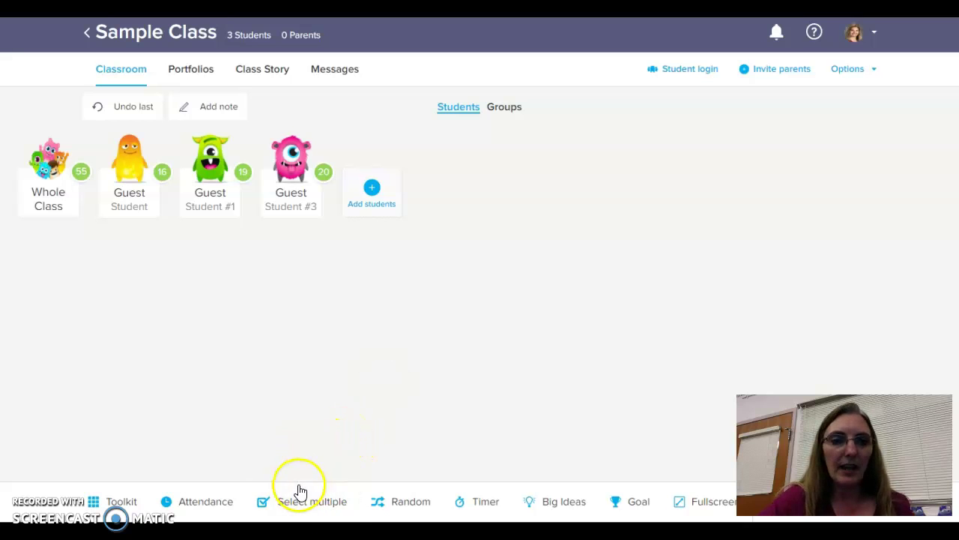
Give Guest Student the needs-work feedback "Late to class"
{"action": "left_click", "coordinate": [131, 194]}
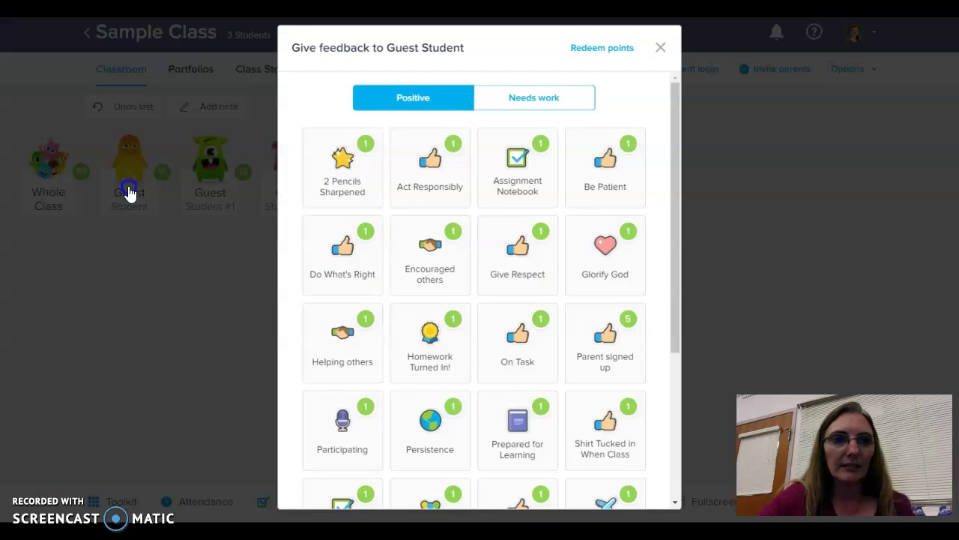
{"action": "left_click", "coordinate": [130, 194]}
{"action": "left_click", "coordinate": [130, 193]}
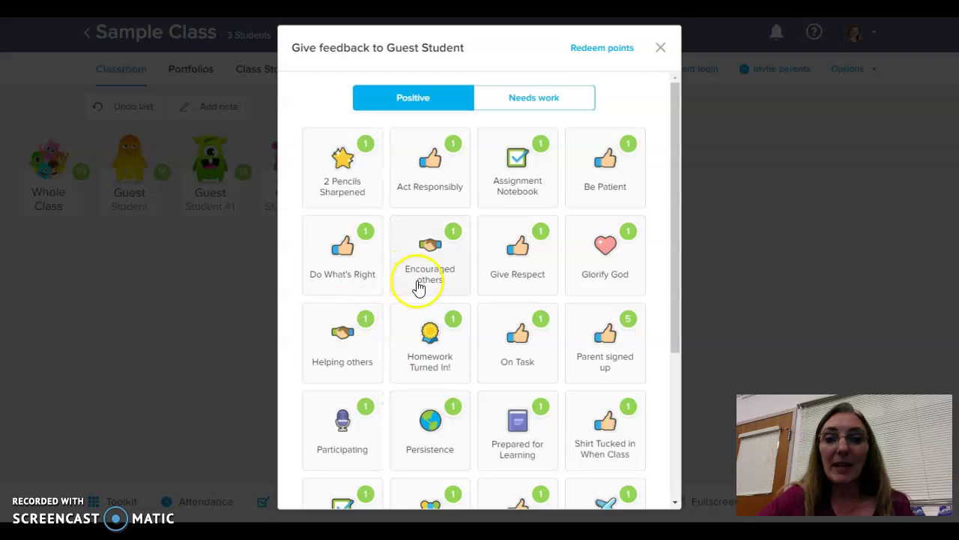
{"action": "left_click", "coordinate": [508, 109]}
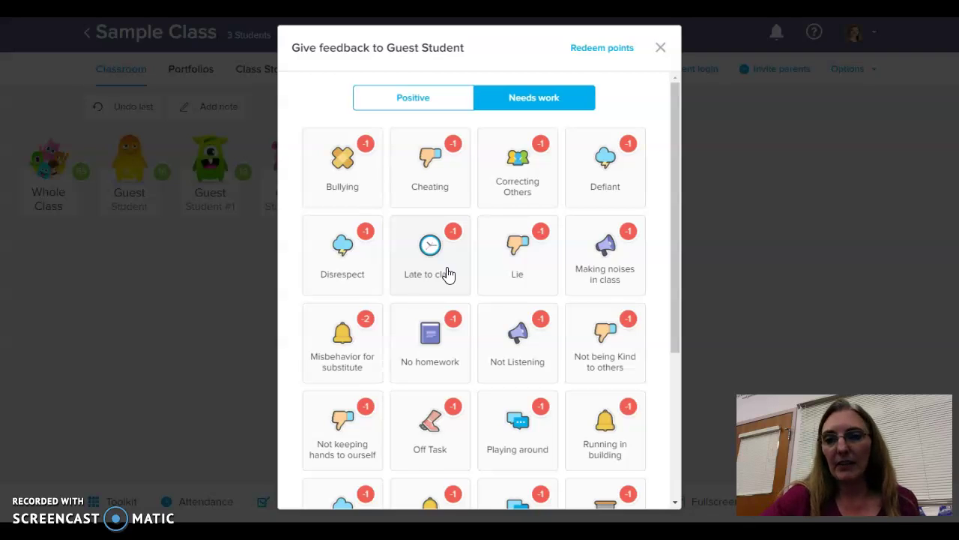
{"action": "left_click", "coordinate": [446, 261]}
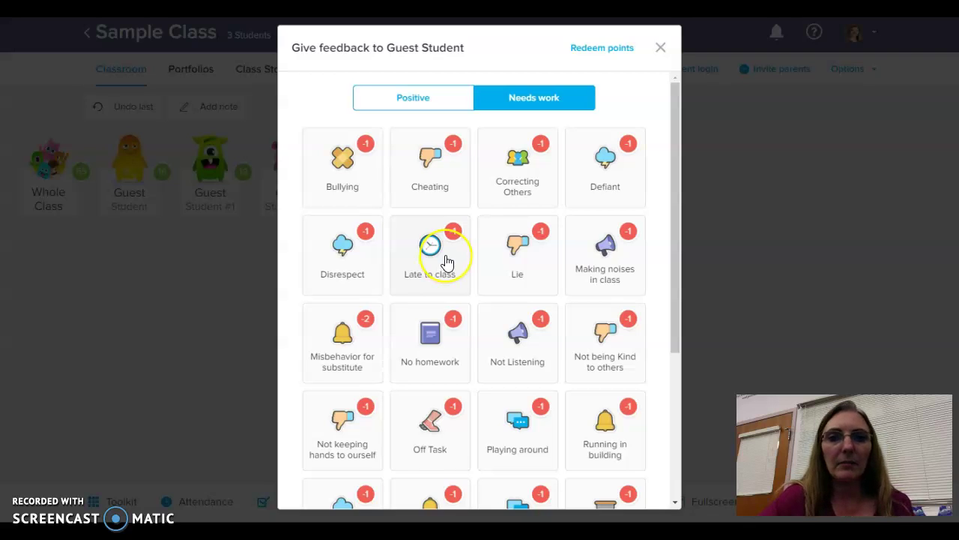
{"action": "left_click", "coordinate": [446, 261]}
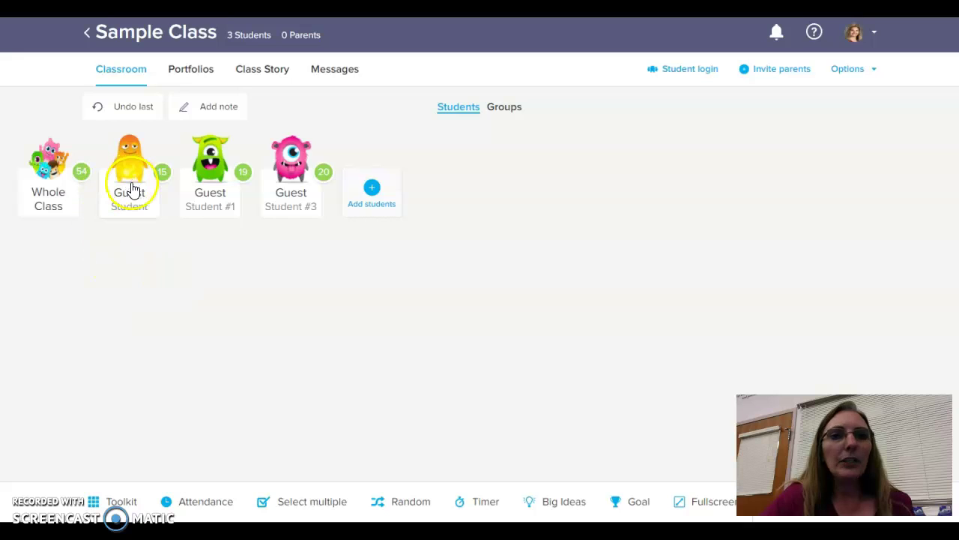
Add the parent note "Late 5 minutes to class." to Guest Student's Late to class feedback
{"action": "left_click", "coordinate": [215, 112]}
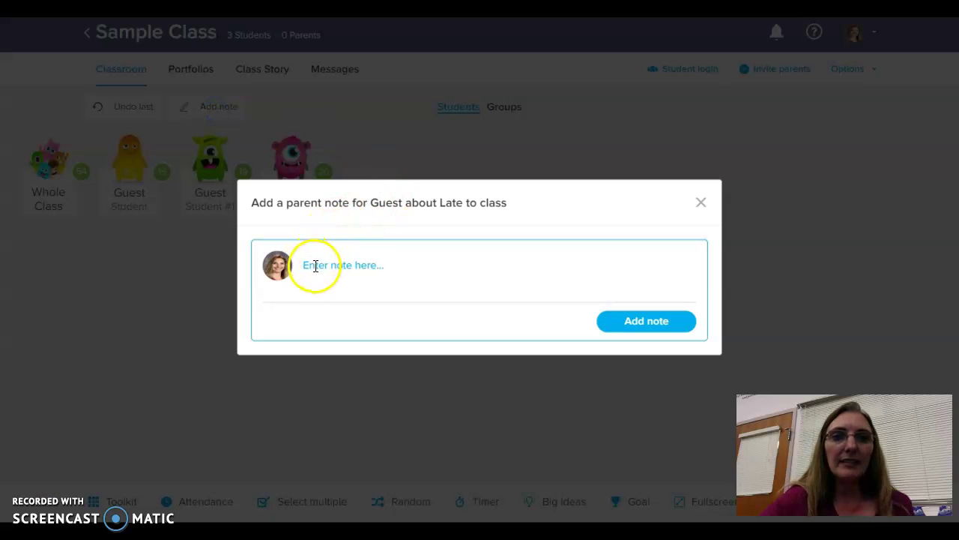
{"action": "right_click", "coordinate": [438, 265]}
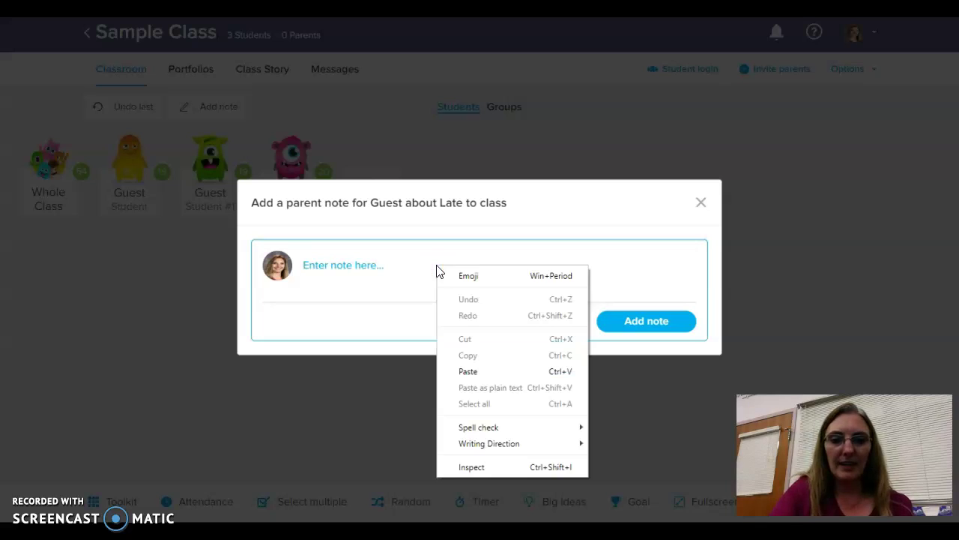
{"action": "left_click", "coordinate": [437, 266]}
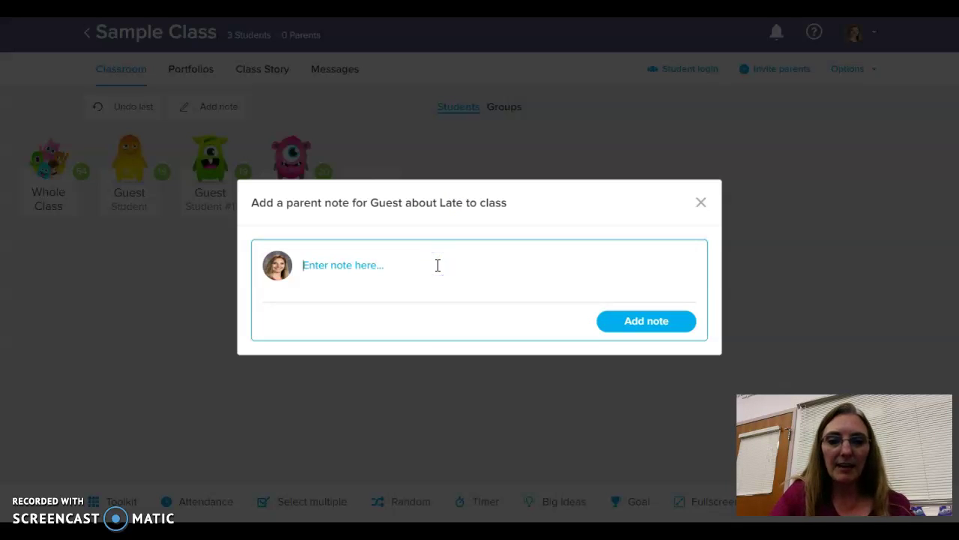
{"action": "type", "text": "Late 5 minutes to class."}
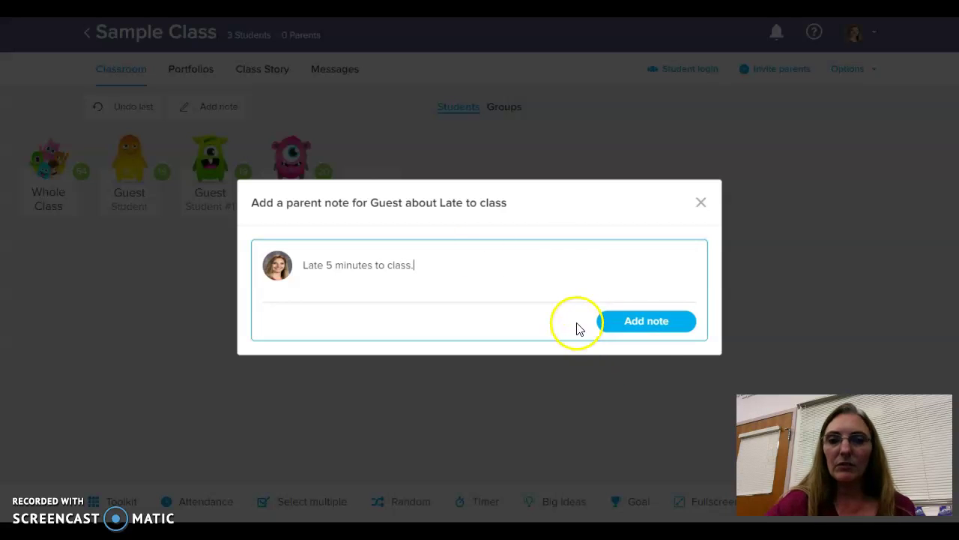
{"action": "left_click", "coordinate": [619, 326]}
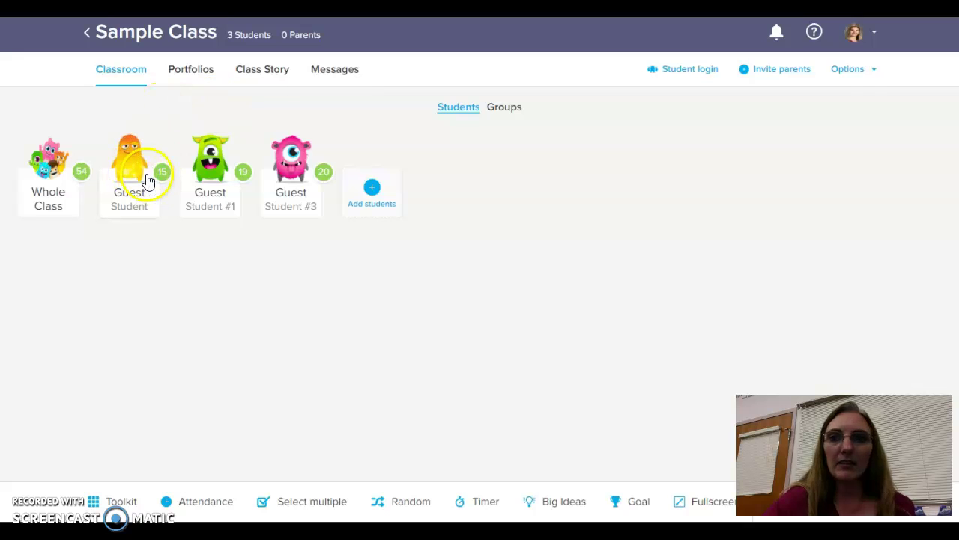
Open the class reports and examine Guest Student's report for this week, including the feedback entries below the chart
{"action": "left_click", "coordinate": [844, 72]}
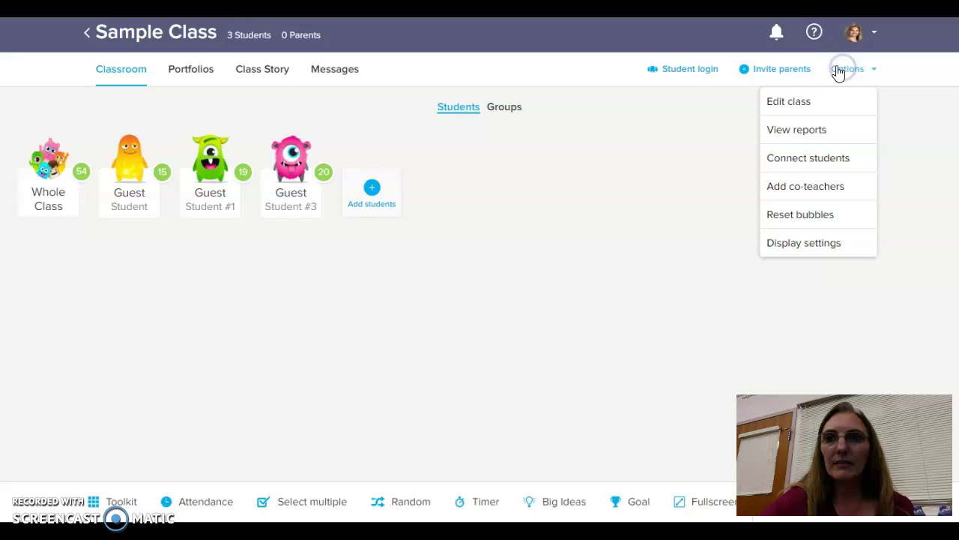
{"action": "left_click", "coordinate": [793, 133]}
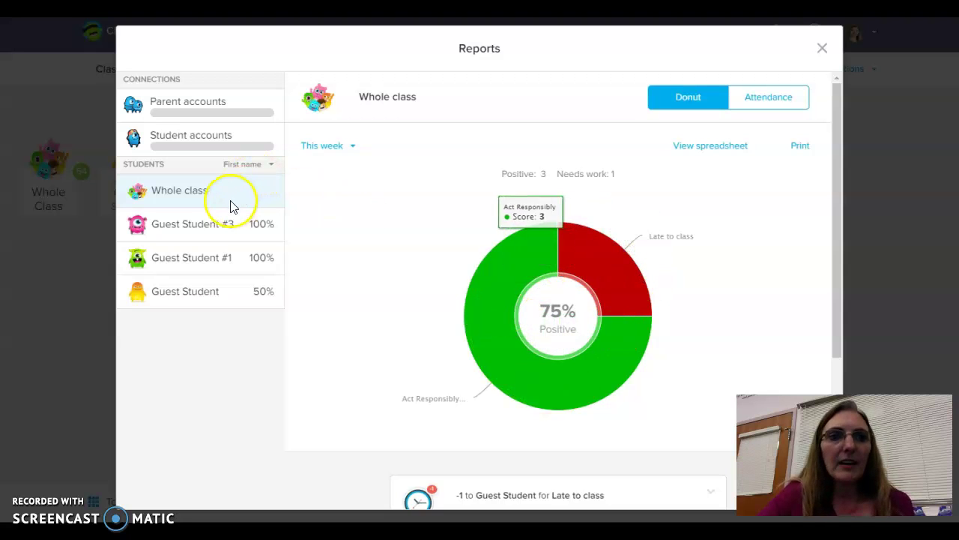
{"action": "left_click", "coordinate": [209, 229]}
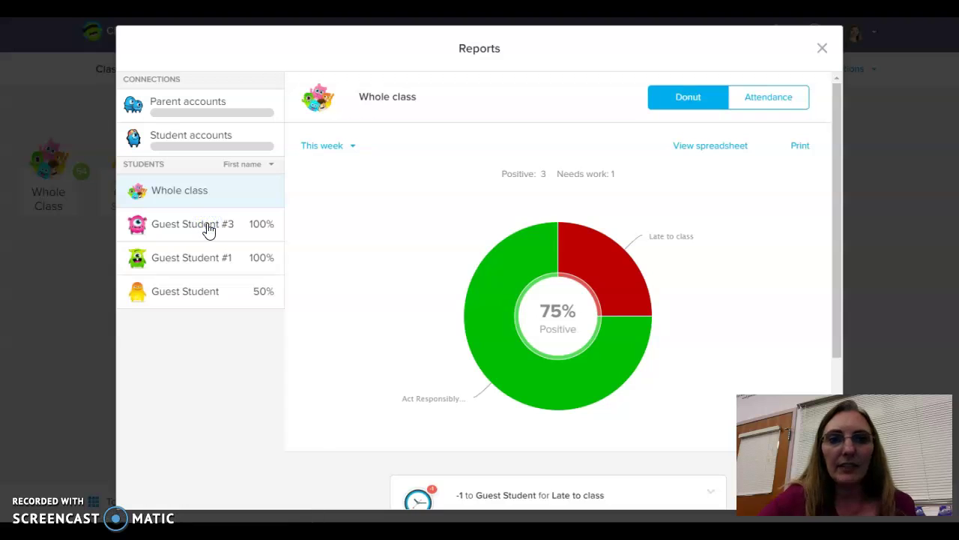
{"action": "left_click", "coordinate": [204, 294]}
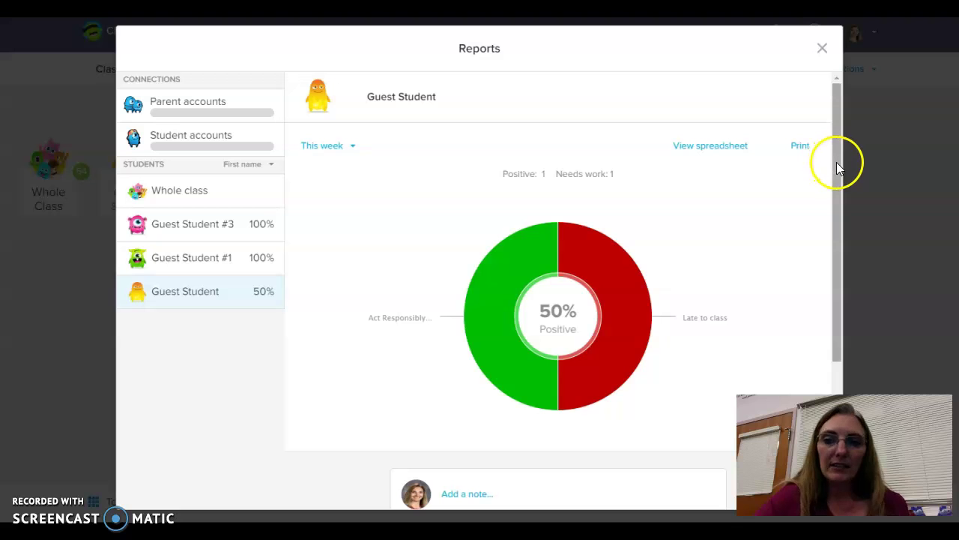
{"action": "left_click_drag", "start_coordinate": [836, 162], "coordinate": [839, 300]}
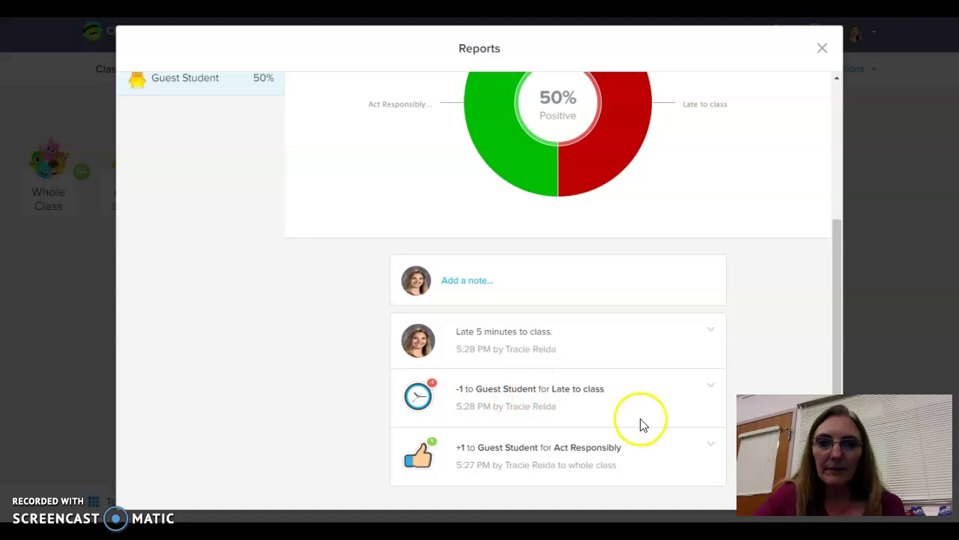
Show the available action for Guest Student's Late to class entry without applying it, and close the reports
{"action": "left_click", "coordinate": [712, 387]}
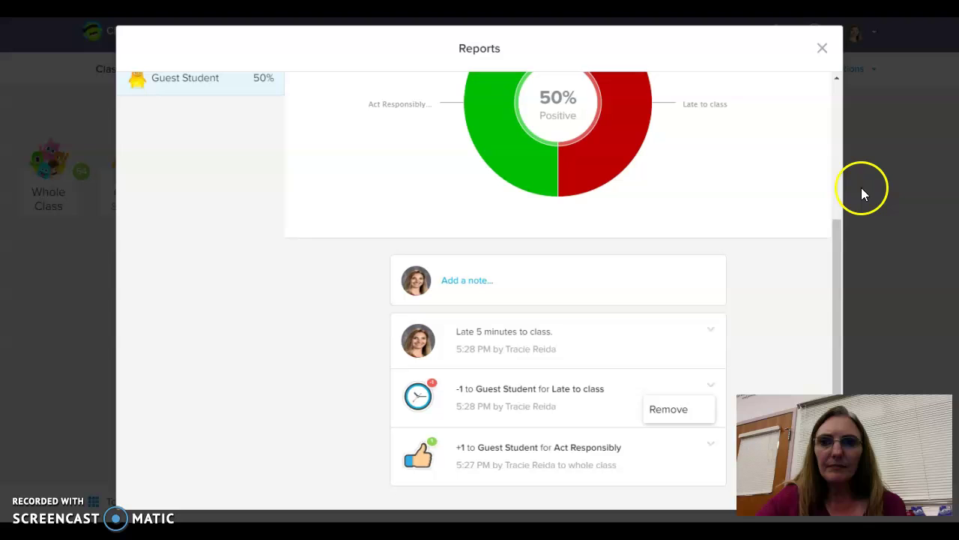
{"action": "left_click", "coordinate": [837, 227]}
{"action": "left_click_drag", "start_coordinate": [836, 227], "coordinate": [830, 85]}
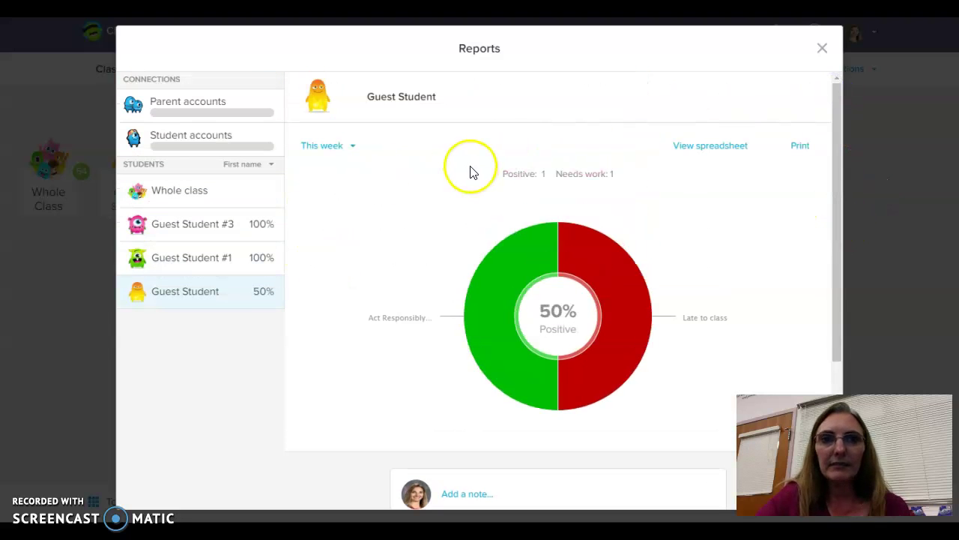
{"action": "left_click", "coordinate": [824, 47]}
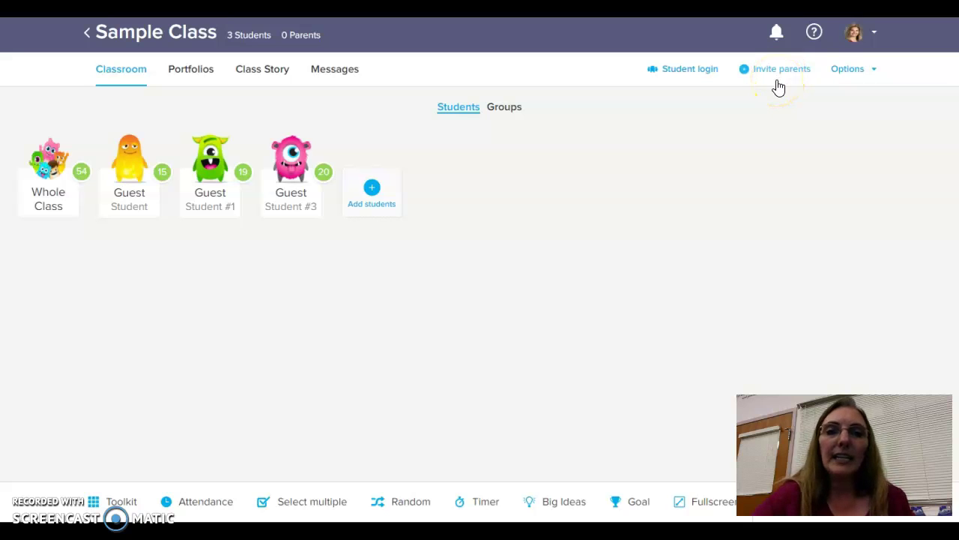
{"action": "left_click", "coordinate": [838, 72]}
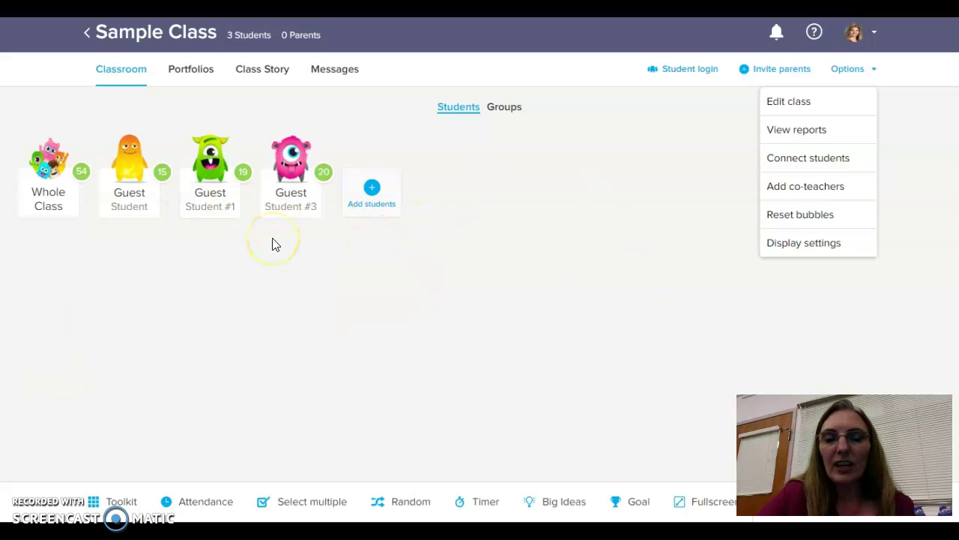
{"action": "left_click", "coordinate": [379, 251]}
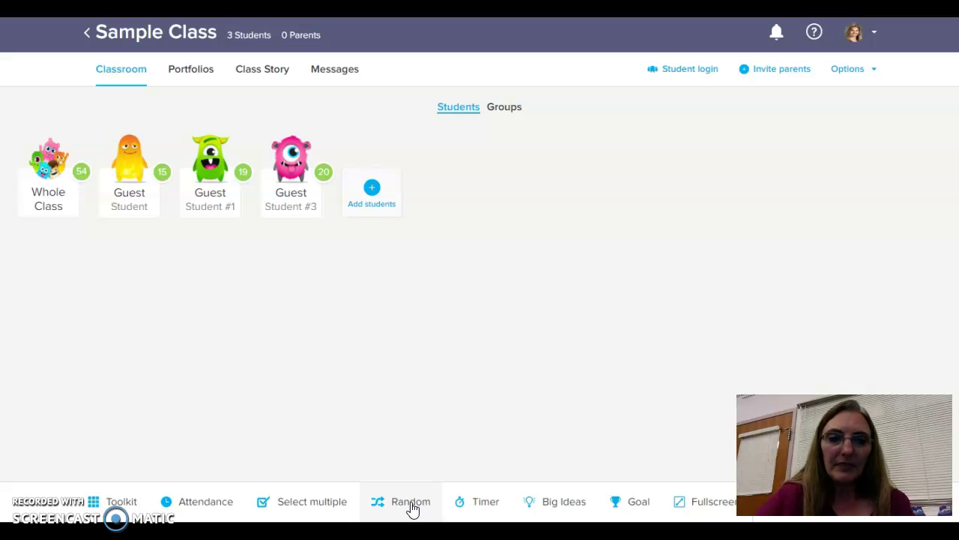
Open the Random tool from the class toolkit, pick a random student, and pick again
{"action": "left_click", "coordinate": [130, 505]}
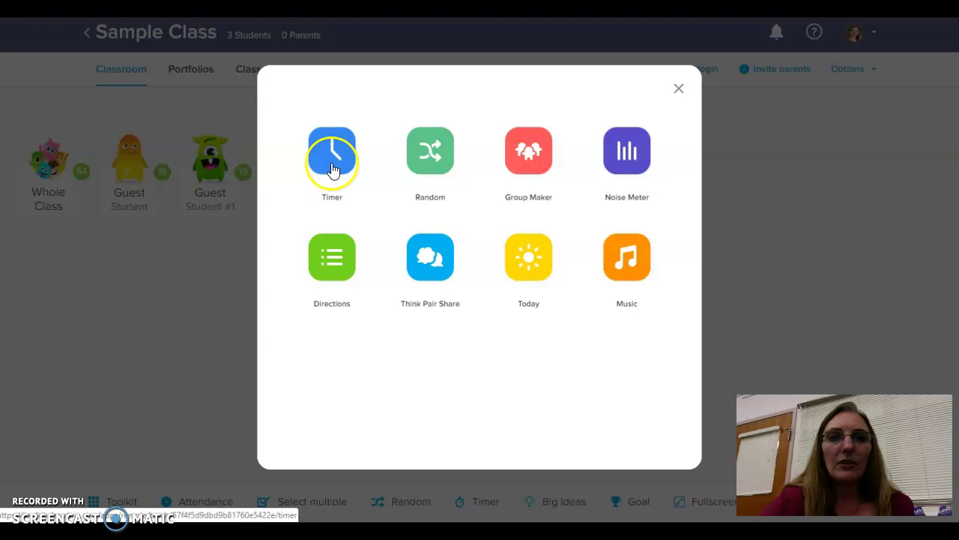
{"action": "left_click", "coordinate": [442, 157]}
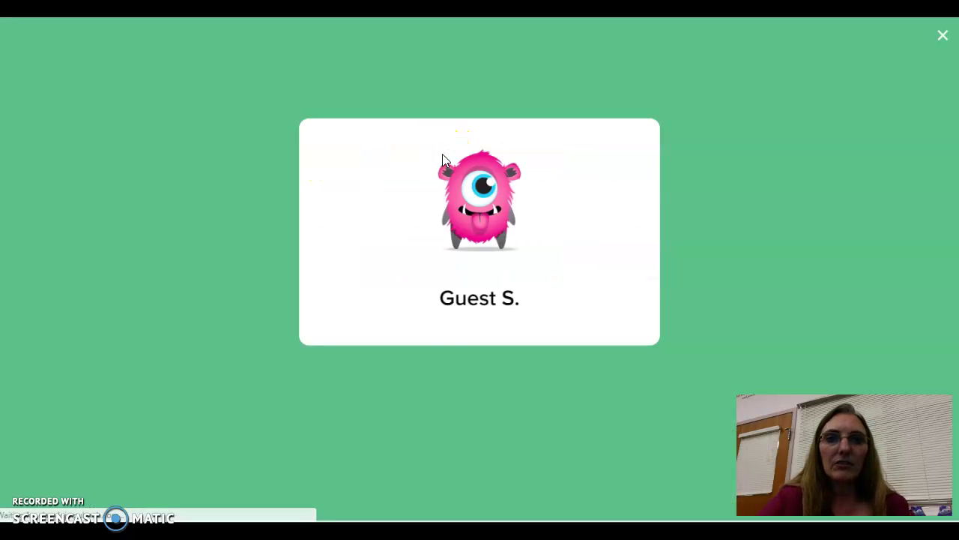
{"action": "left_click", "coordinate": [443, 401]}
{"action": "left_click", "coordinate": [505, 296]}
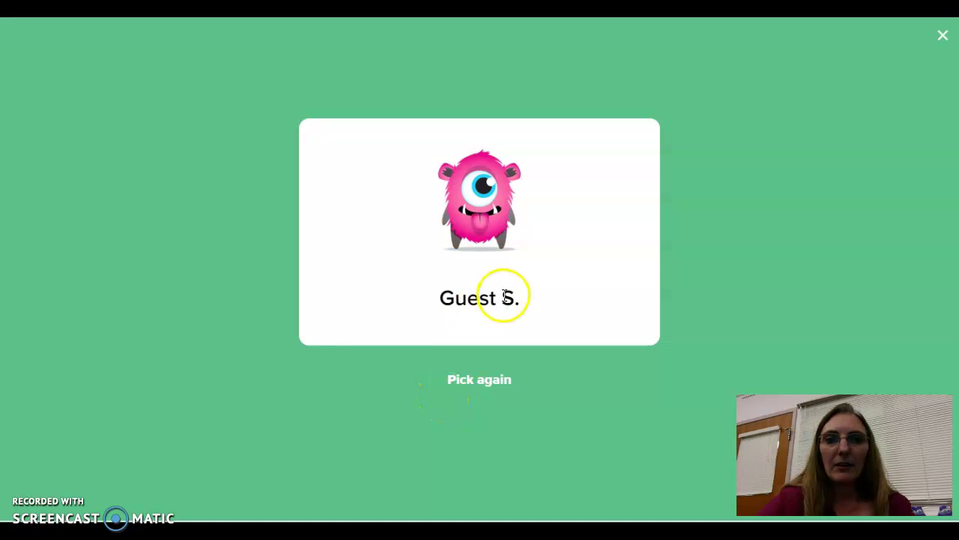
{"action": "right_click", "coordinate": [483, 381]}
{"action": "left_click", "coordinate": [456, 379]}
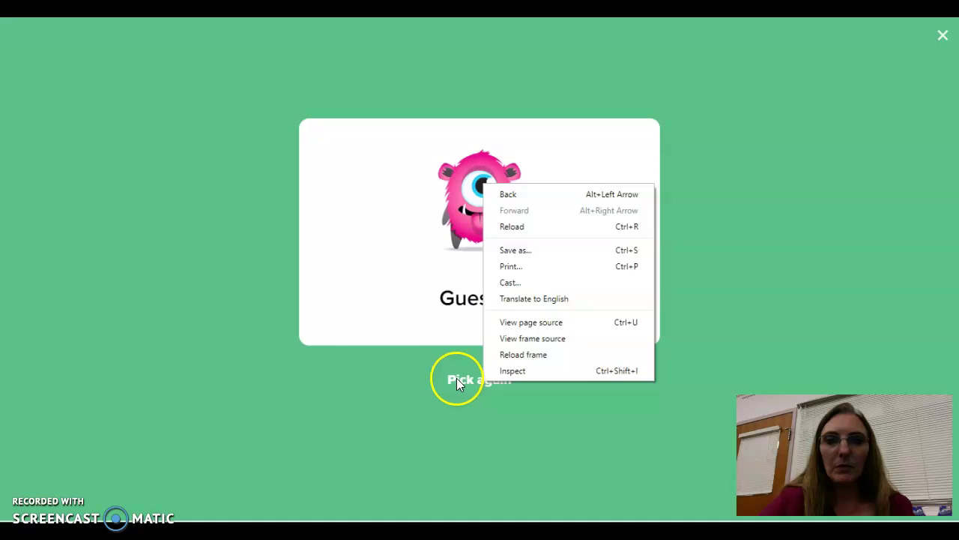
{"action": "left_click", "coordinate": [453, 375]}
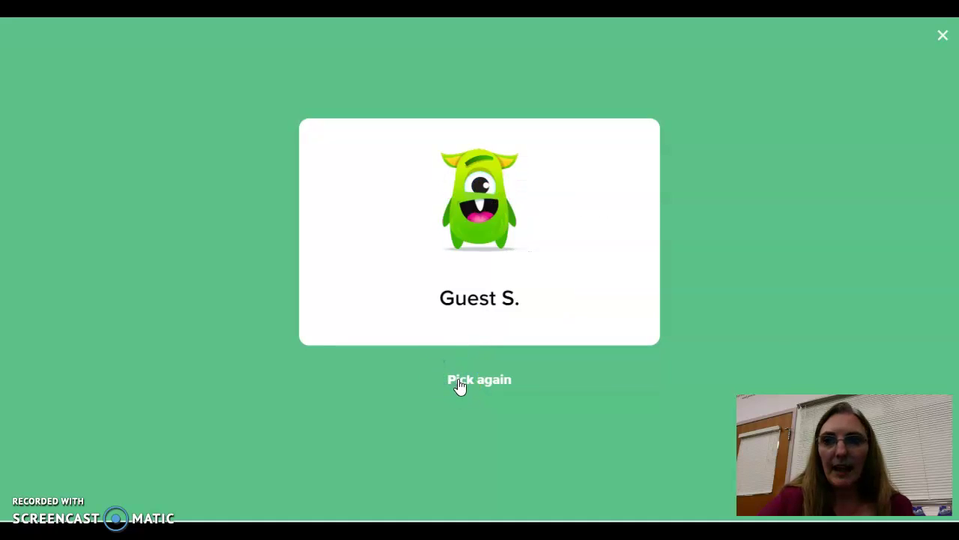
Close the random picker, run the toolkit's Noise Meter with microphone access allowed, and close the meter
{"action": "left_click", "coordinate": [939, 35]}
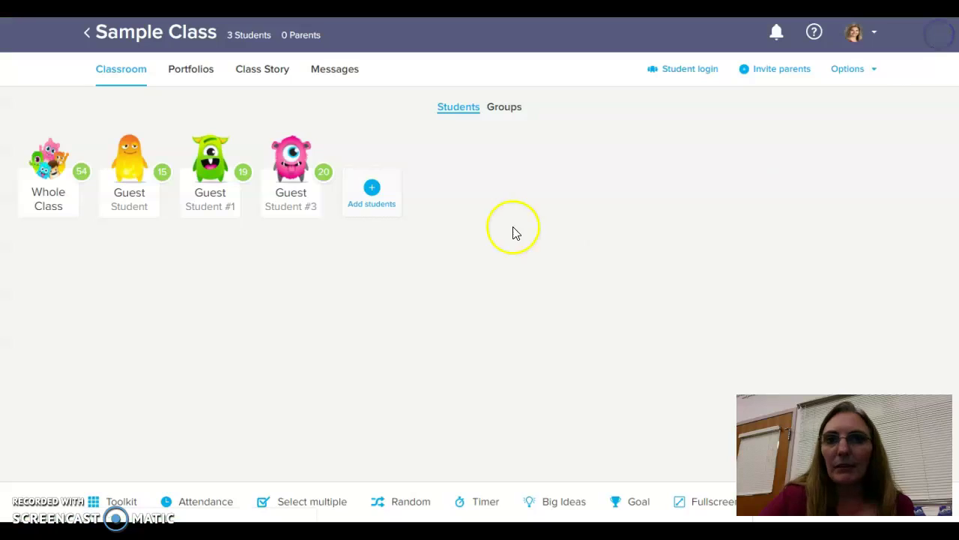
{"action": "left_click", "coordinate": [120, 502]}
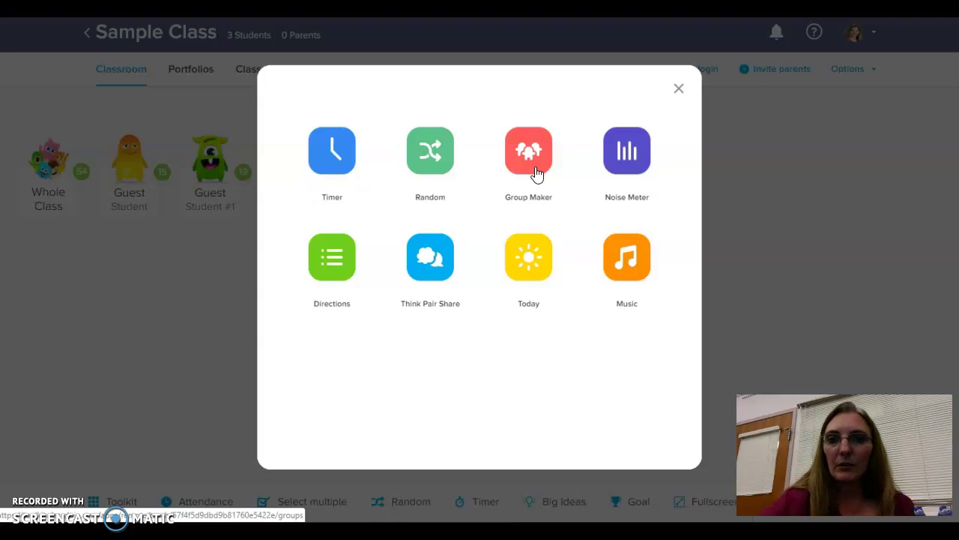
{"action": "left_click", "coordinate": [143, 173]}
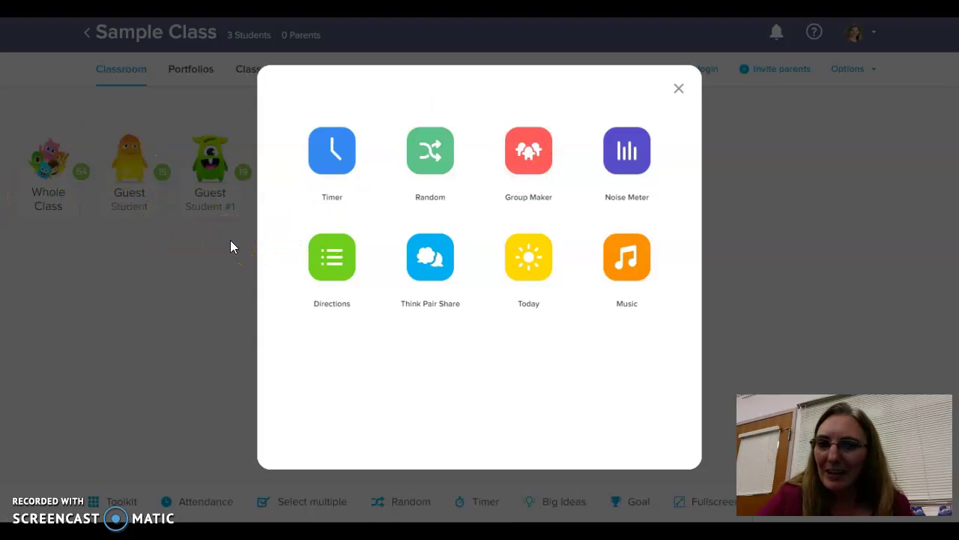
{"action": "left_click", "coordinate": [527, 253]}
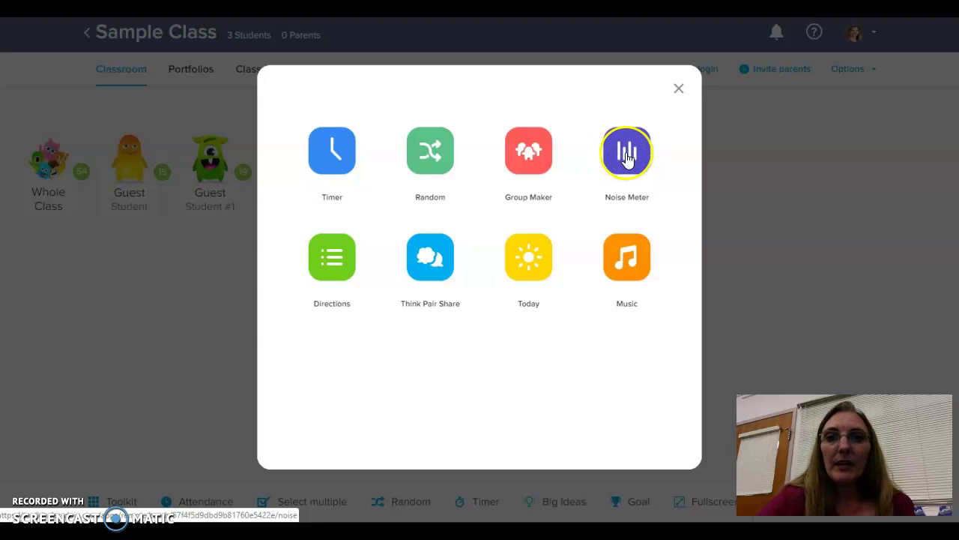
{"action": "left_click", "coordinate": [632, 160]}
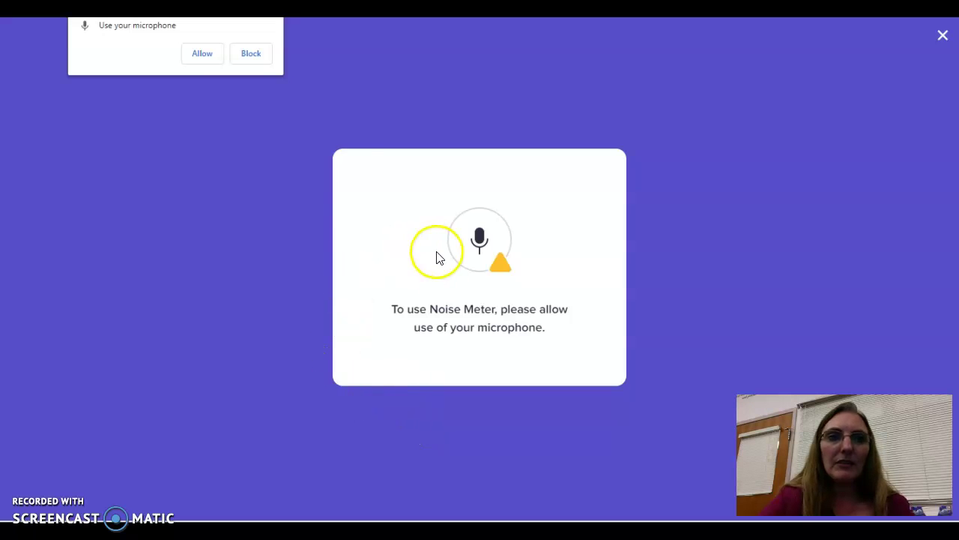
{"action": "left_click", "coordinate": [207, 56]}
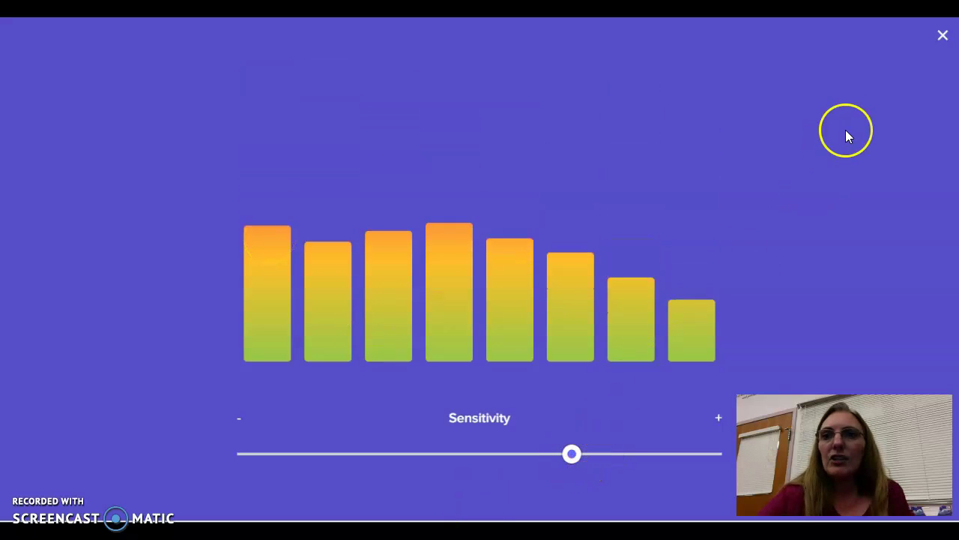
{"action": "left_click", "coordinate": [938, 39]}
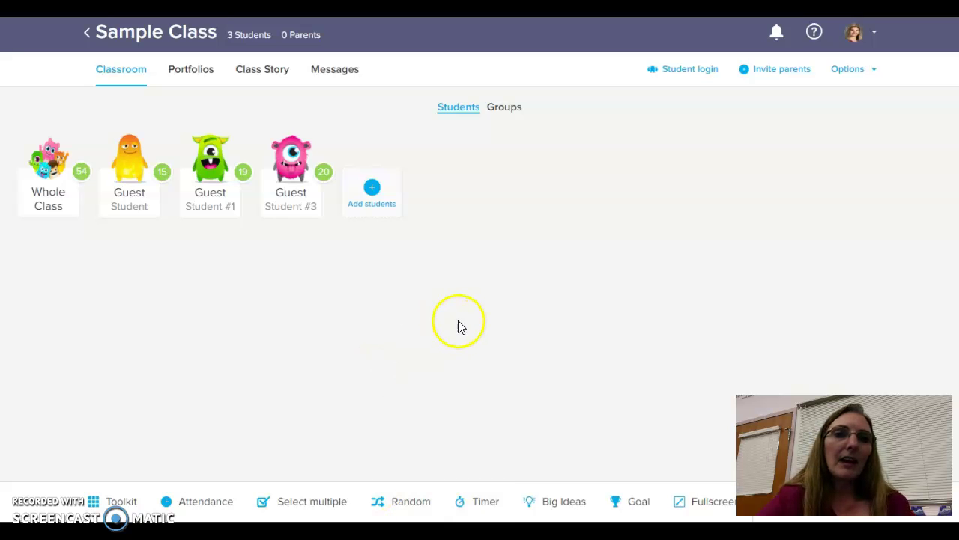
Open the class messages and view the conversation page for Guest Student's parent
{"action": "left_click", "coordinate": [354, 72]}
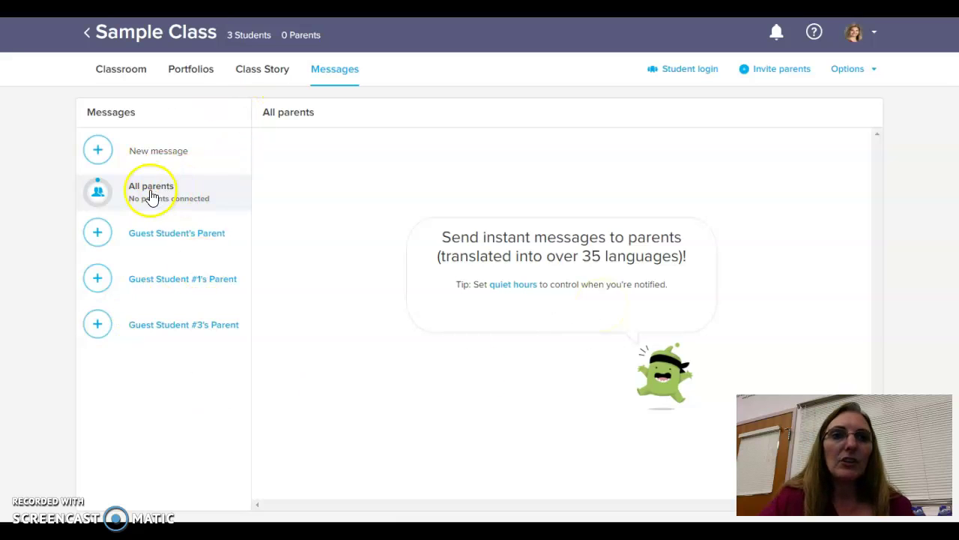
{"action": "left_click", "coordinate": [178, 240]}
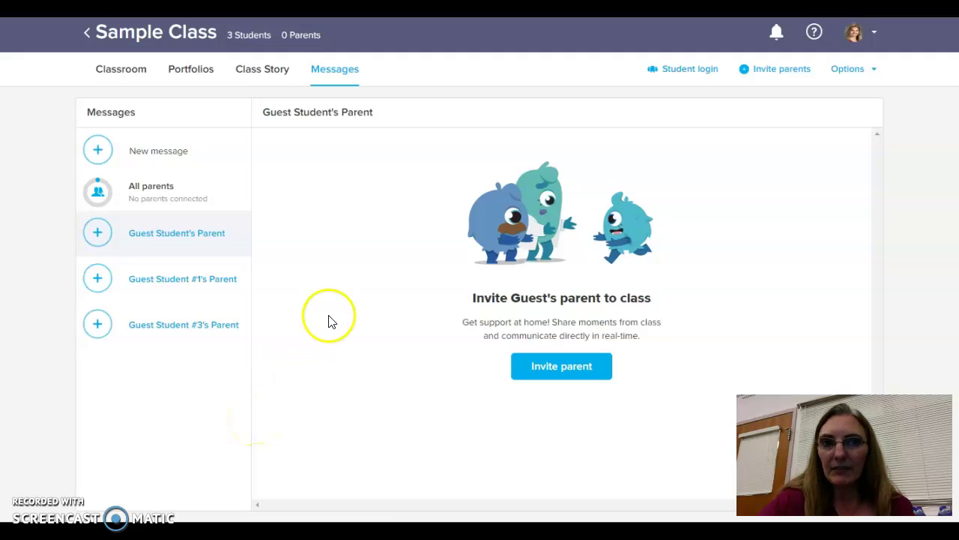
Open the Class Story and examine its post composer and the existing posts down to the end of the feed
{"action": "left_click", "coordinate": [273, 81]}
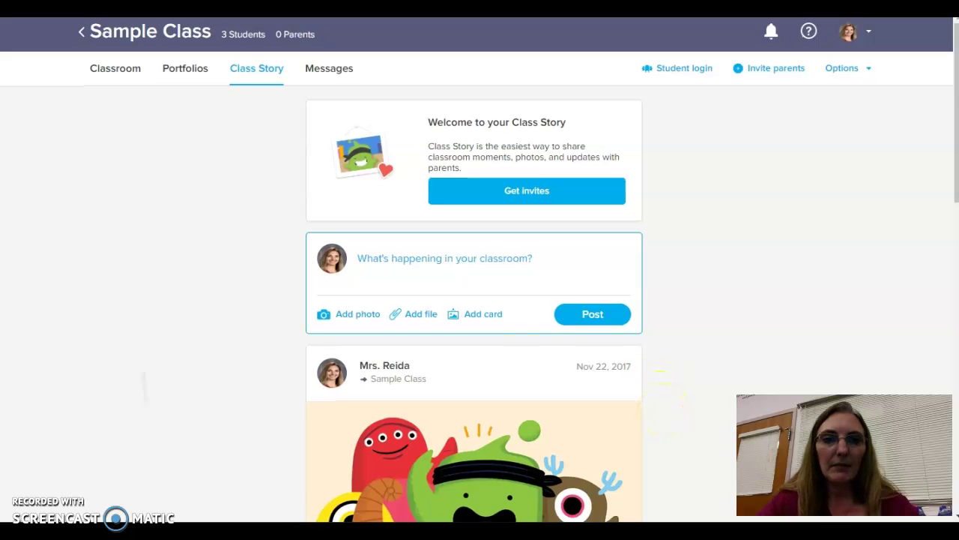
{"action": "scroll", "coordinate": [663, 415], "scroll_direction": "down", "scroll_amount": 4}
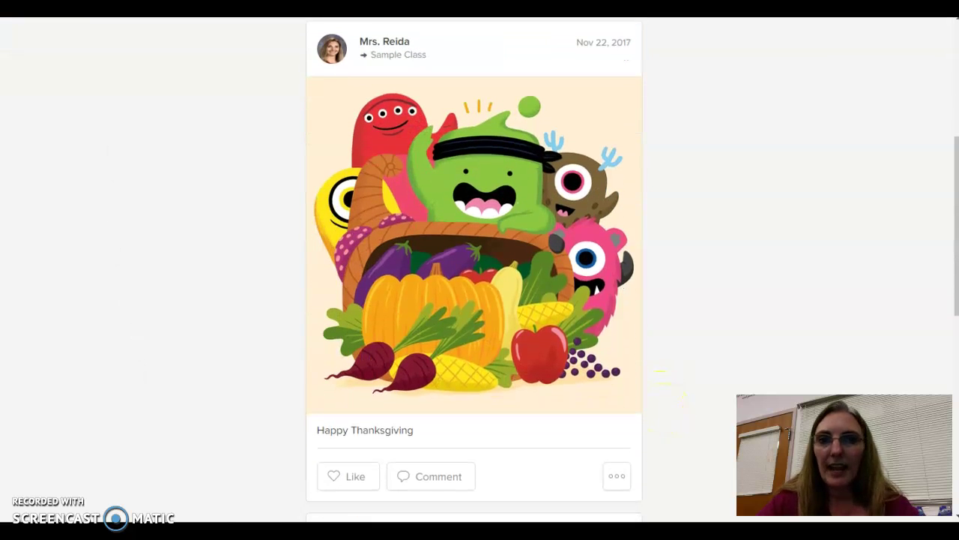
{"action": "scroll", "coordinate": [101, 427], "scroll_direction": "down", "scroll_amount": 1}
{"action": "scroll", "coordinate": [101, 427], "scroll_direction": "up", "scroll_amount": 1}
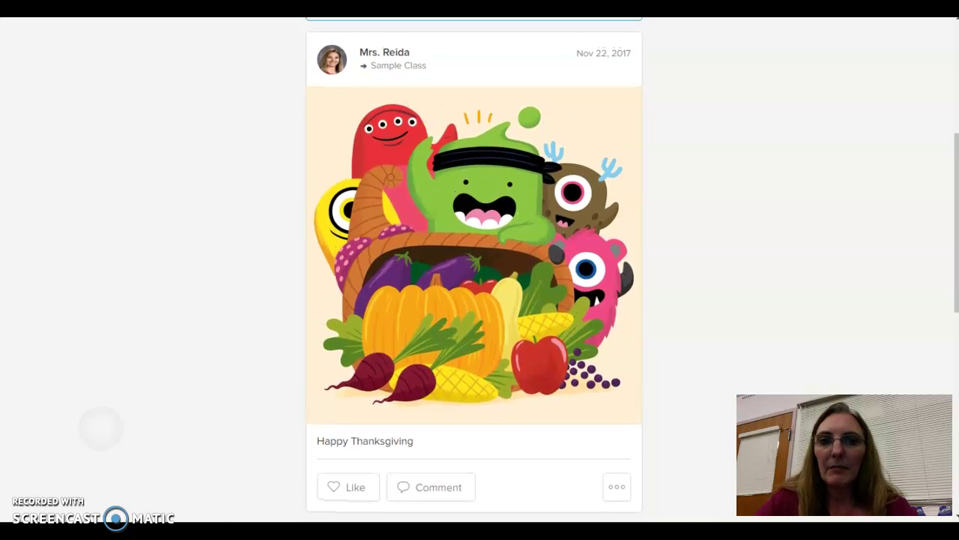
{"action": "scroll", "coordinate": [101, 427], "scroll_direction": "down", "scroll_amount": 6}
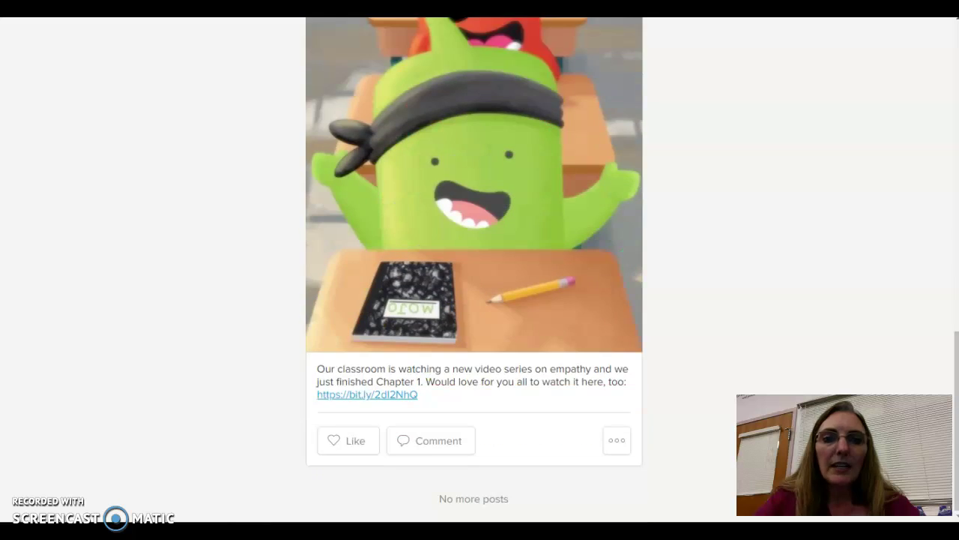
{"action": "scroll", "coordinate": [102, 427], "scroll_direction": "up", "scroll_amount": 5}
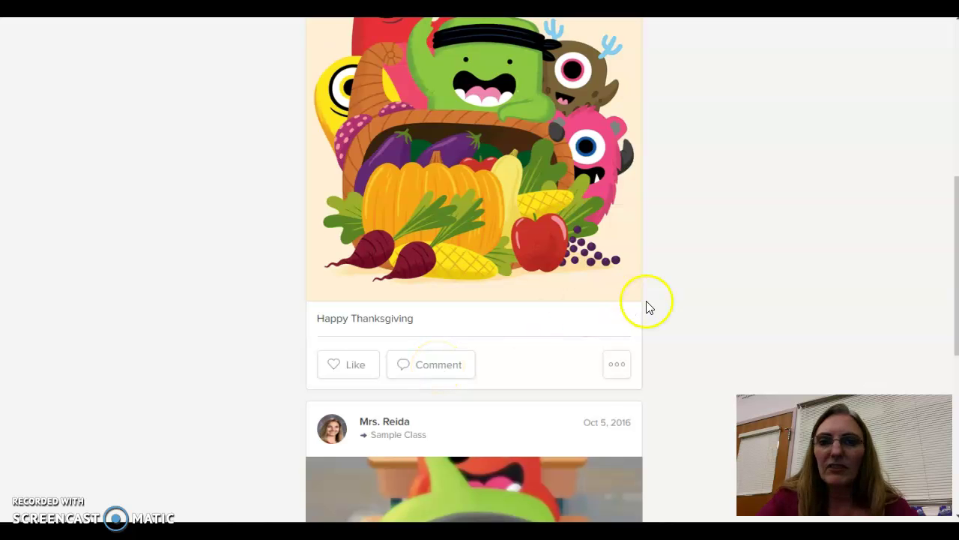
{"action": "scroll", "coordinate": [691, 283], "scroll_direction": "down", "scroll_amount": 4}
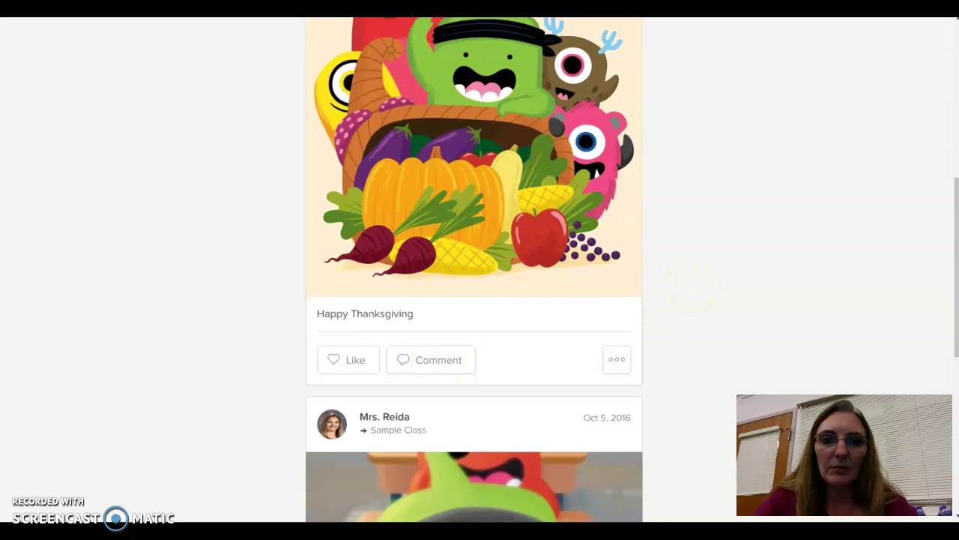
{"action": "scroll", "coordinate": [691, 284], "scroll_direction": "up", "scroll_amount": 4}
{"action": "scroll", "coordinate": [691, 283], "scroll_direction": "up", "scroll_amount": 5}
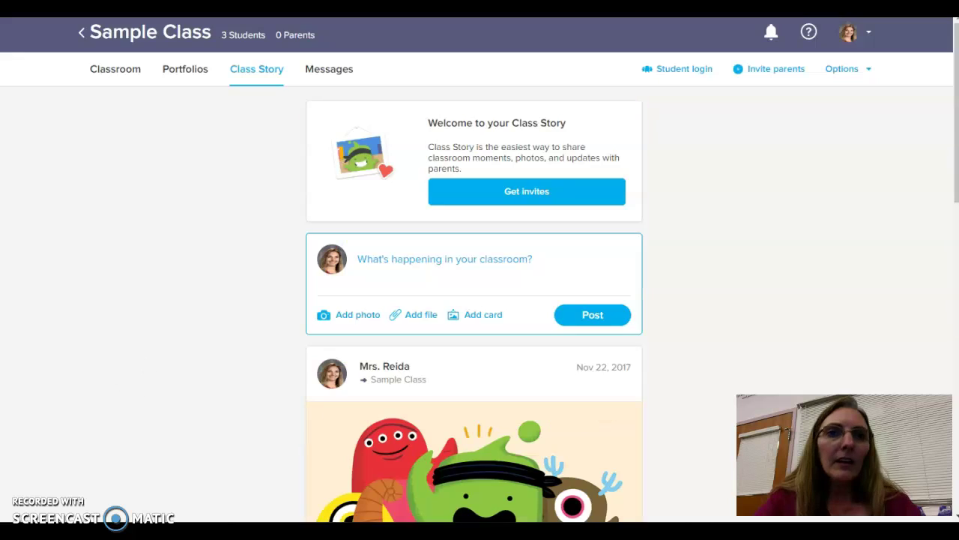
View the class Portfolios with its activities and student list, and return to the Classroom view
{"action": "left_click", "coordinate": [185, 73]}
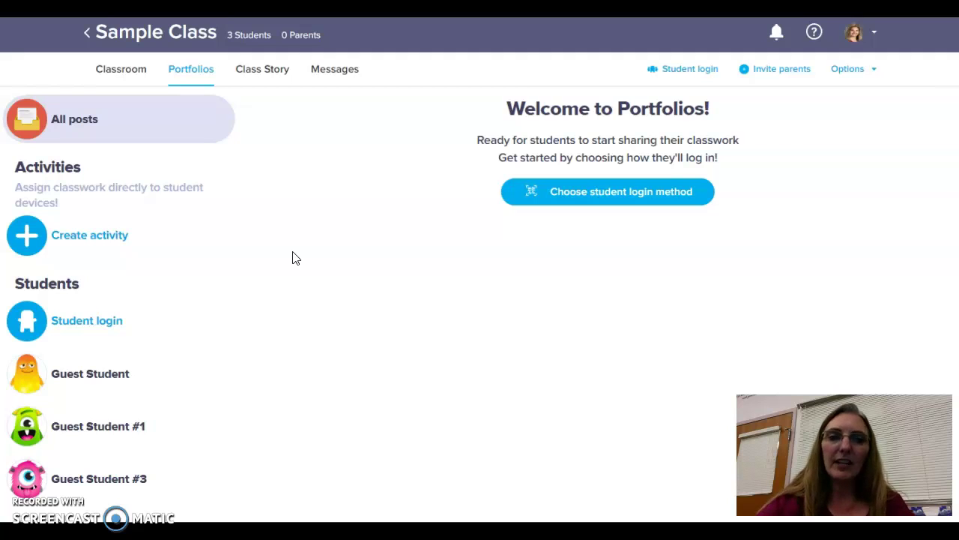
{"action": "left_click", "coordinate": [253, 261]}
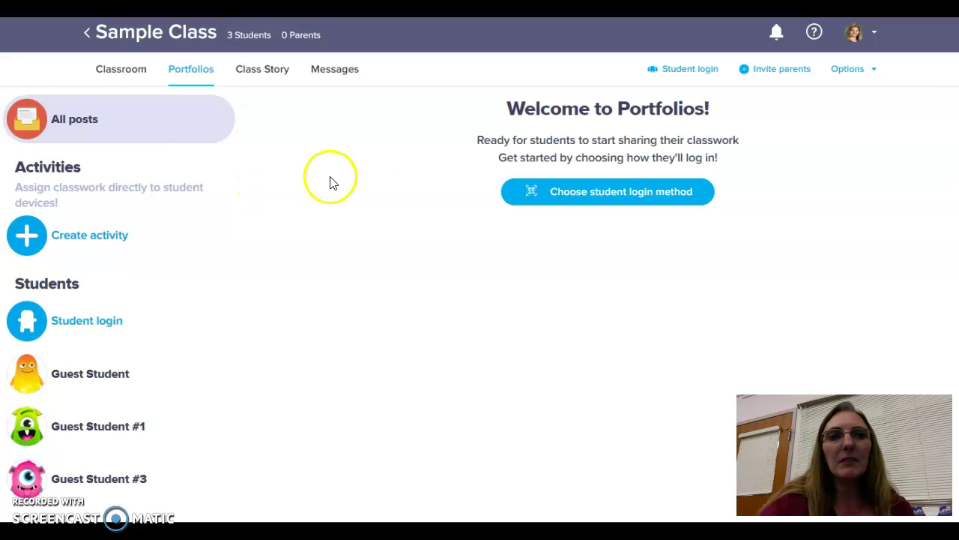
{"action": "left_click", "coordinate": [128, 71]}
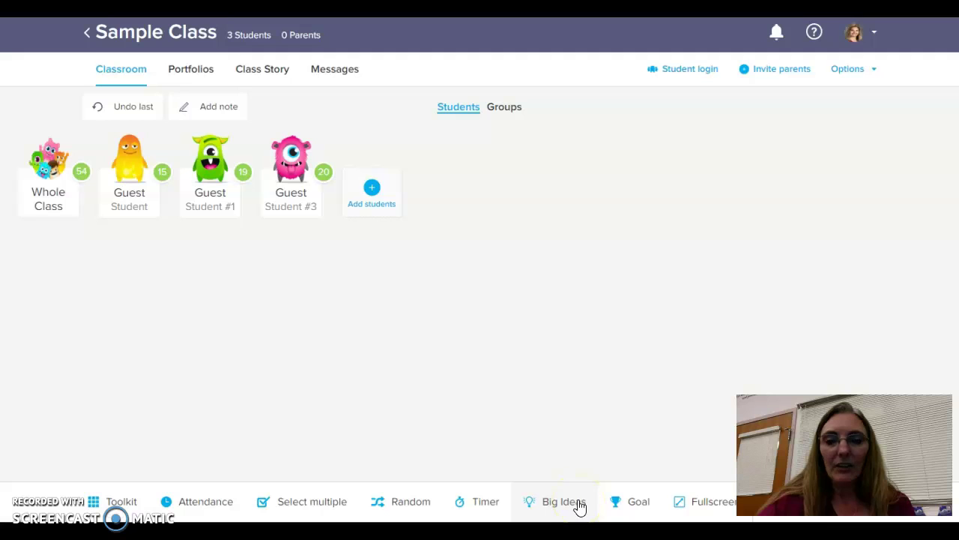
Open Big Ideas and examine the Social and Emotional Learning, Amazing Ways to Use ClassDojo and Creativity collections
{"action": "left_click", "coordinate": [556, 506]}
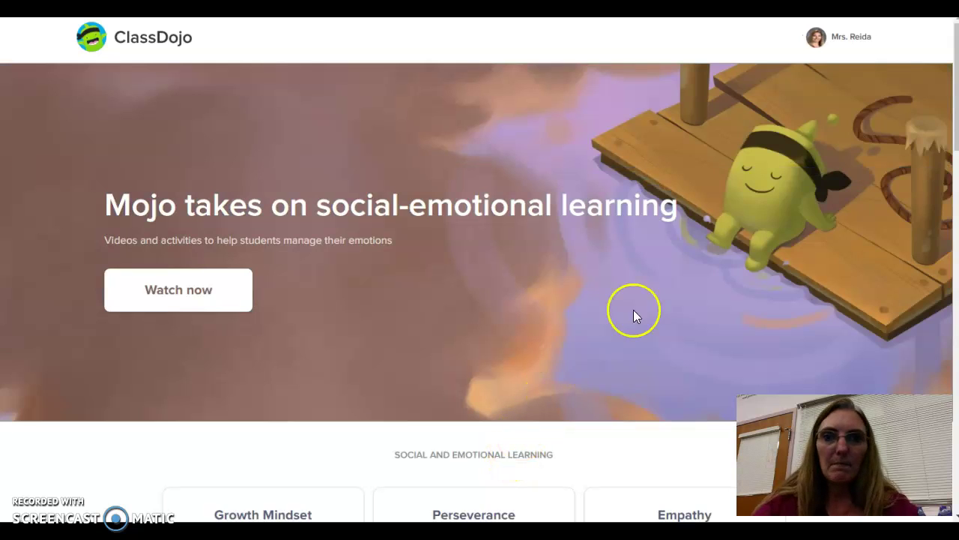
{"action": "scroll", "coordinate": [577, 420], "scroll_direction": "down", "scroll_amount": 2}
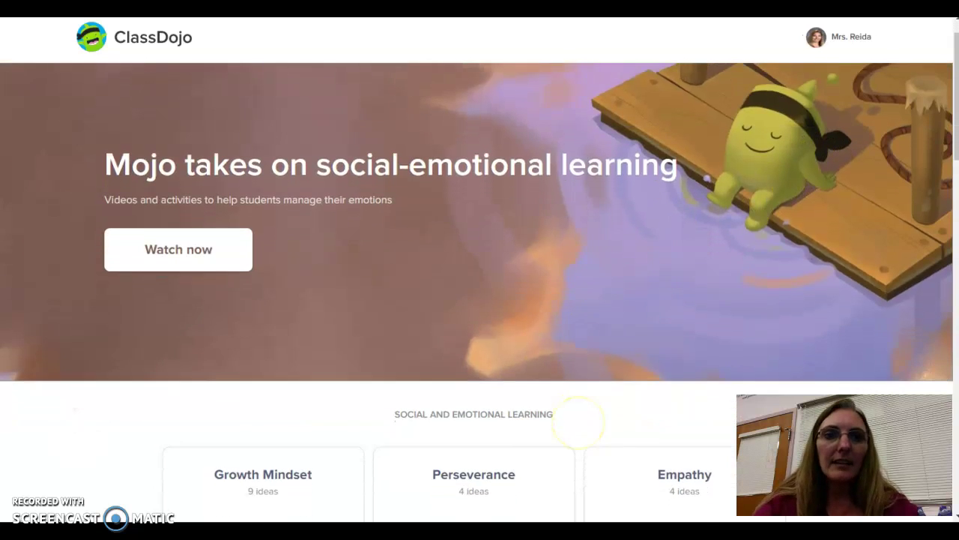
{"action": "scroll", "coordinate": [395, 407], "scroll_direction": "down", "scroll_amount": 2}
{"action": "scroll", "coordinate": [476, 292], "scroll_direction": "down", "scroll_amount": 7}
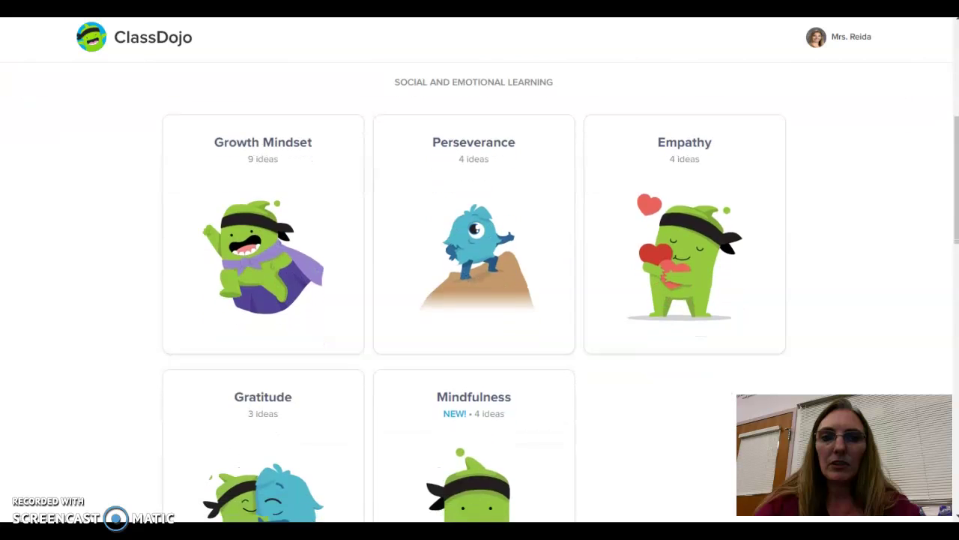
{"action": "scroll", "coordinate": [476, 293], "scroll_direction": "down", "scroll_amount": 5}
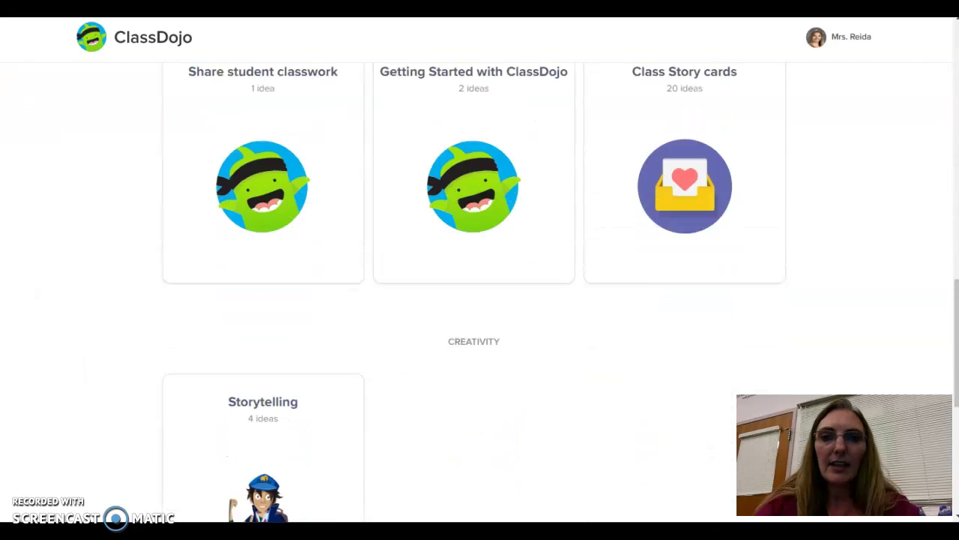
{"action": "scroll", "coordinate": [477, 293], "scroll_direction": "up", "scroll_amount": 4}
{"action": "scroll", "coordinate": [477, 292], "scroll_direction": "up", "scroll_amount": 5}
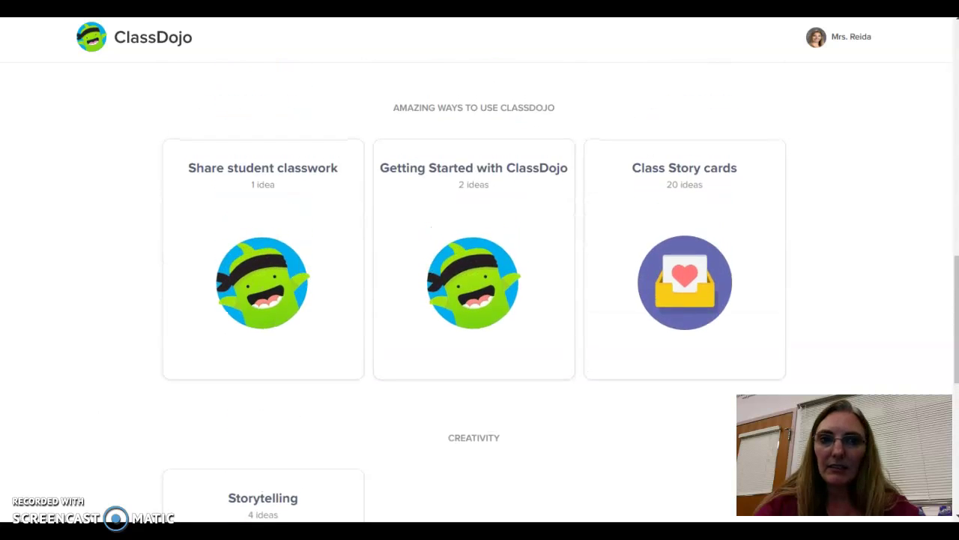
{"action": "scroll", "coordinate": [561, 407], "scroll_direction": "up", "scroll_amount": 2}
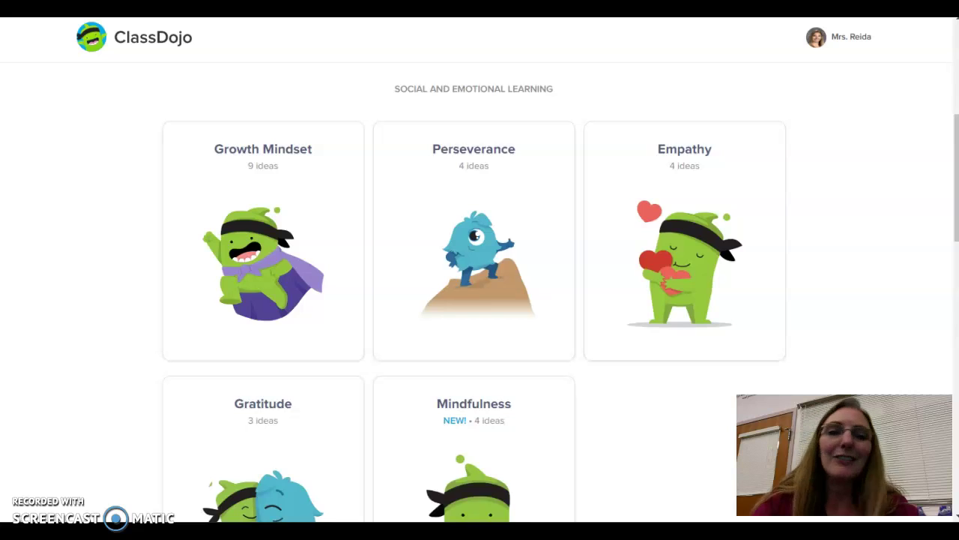
{"action": "scroll", "coordinate": [477, 293], "scroll_direction": "up", "scroll_amount": 1}
{"action": "scroll", "coordinate": [476, 293], "scroll_direction": "down", "scroll_amount": 1}
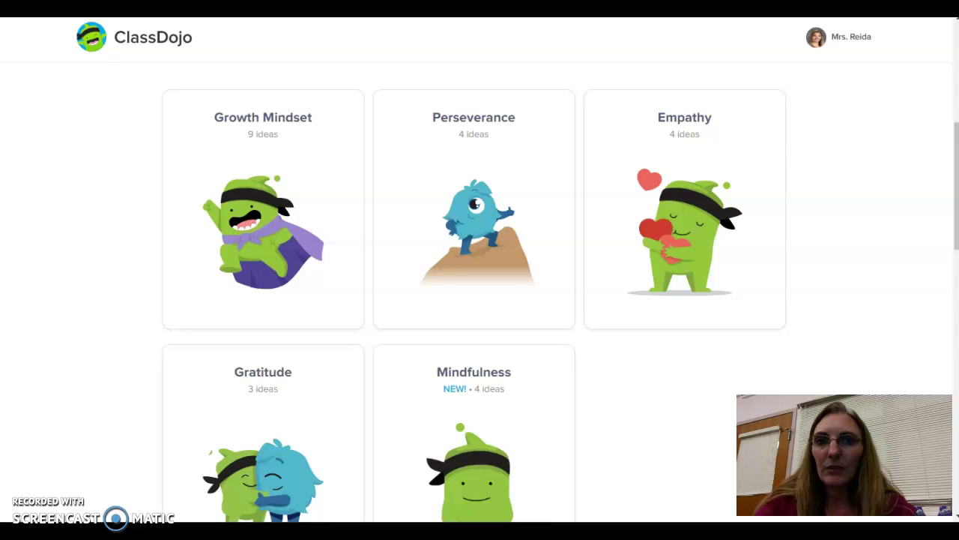
{"action": "scroll", "coordinate": [607, 420], "scroll_direction": "down", "scroll_amount": 6}
{"action": "scroll", "coordinate": [81, 339], "scroll_direction": "down", "scroll_amount": 7}
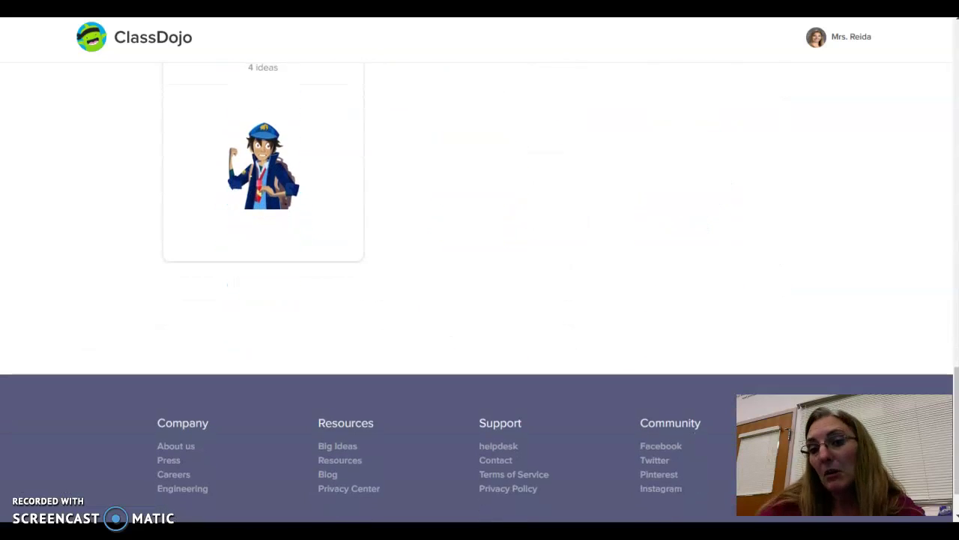
{"action": "scroll", "coordinate": [81, 339], "scroll_direction": "up", "scroll_amount": 10}
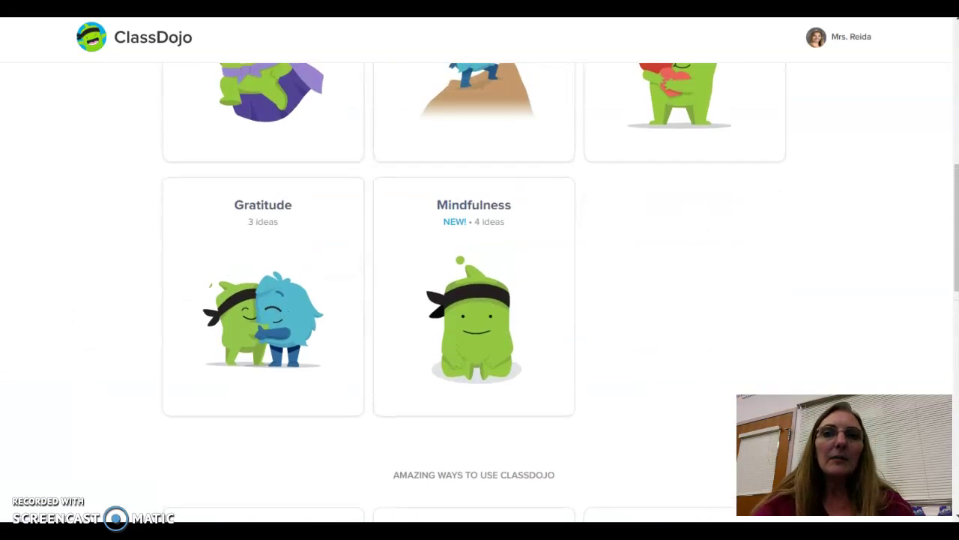
{"action": "scroll", "coordinate": [611, 407], "scroll_direction": "up", "scroll_amount": 7}
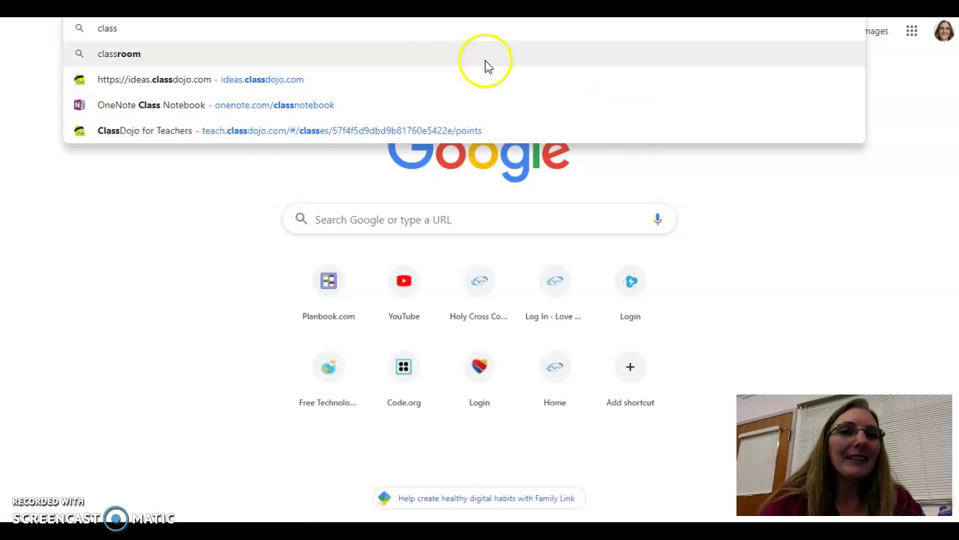
Open the ideas.classdojo.com site from the browser's suggestions for "class"
{"action": "left_click", "coordinate": [364, 80]}
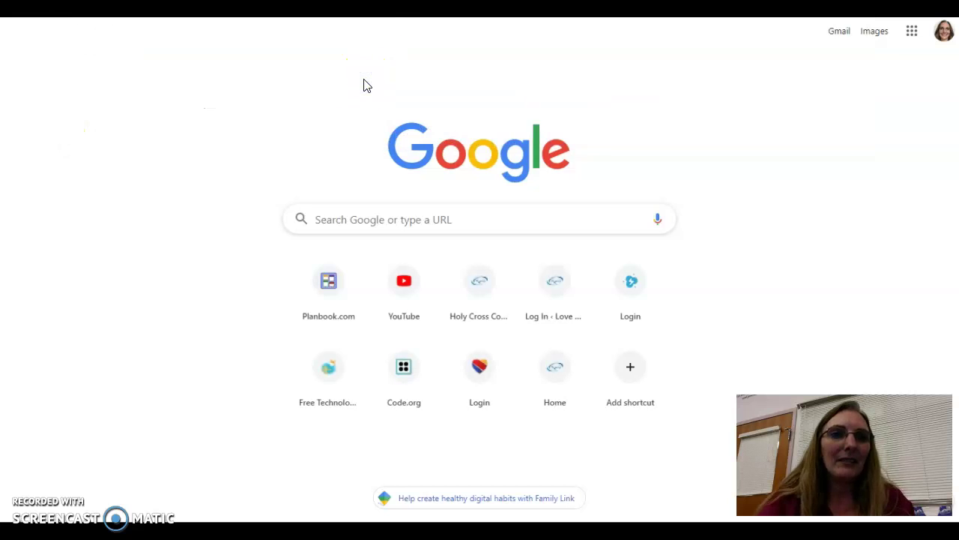